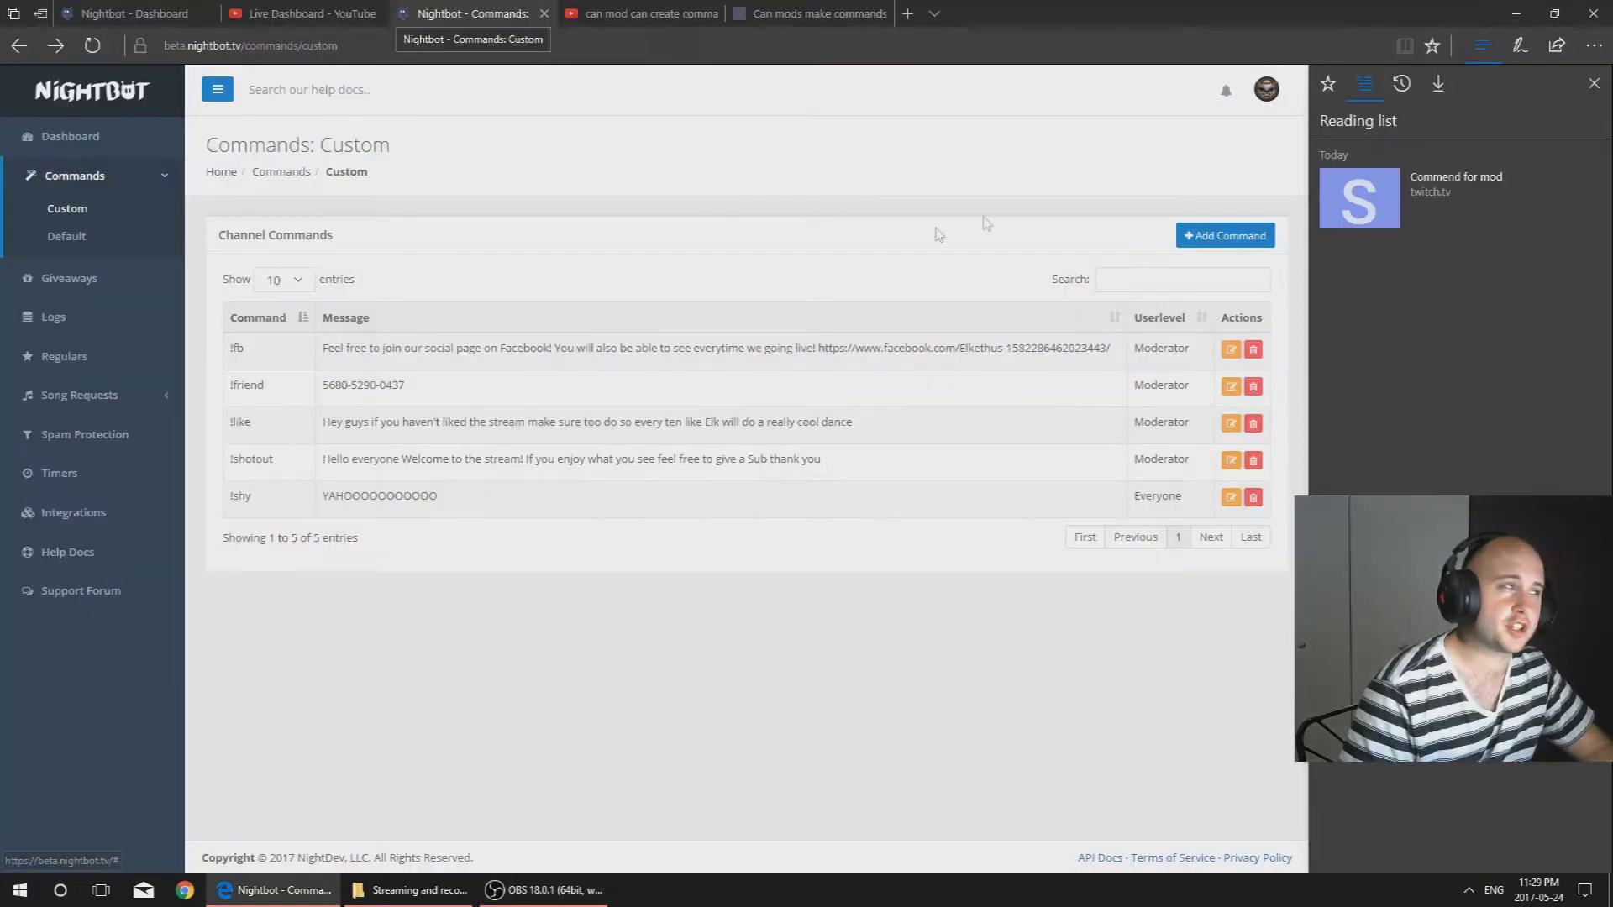
Step: In the Live Dashboard chat, send '!addcom !Potato A potato is something you eat with cheese mmmmmm poutine'
{"action": "left_click", "coordinate": [647, 14]}
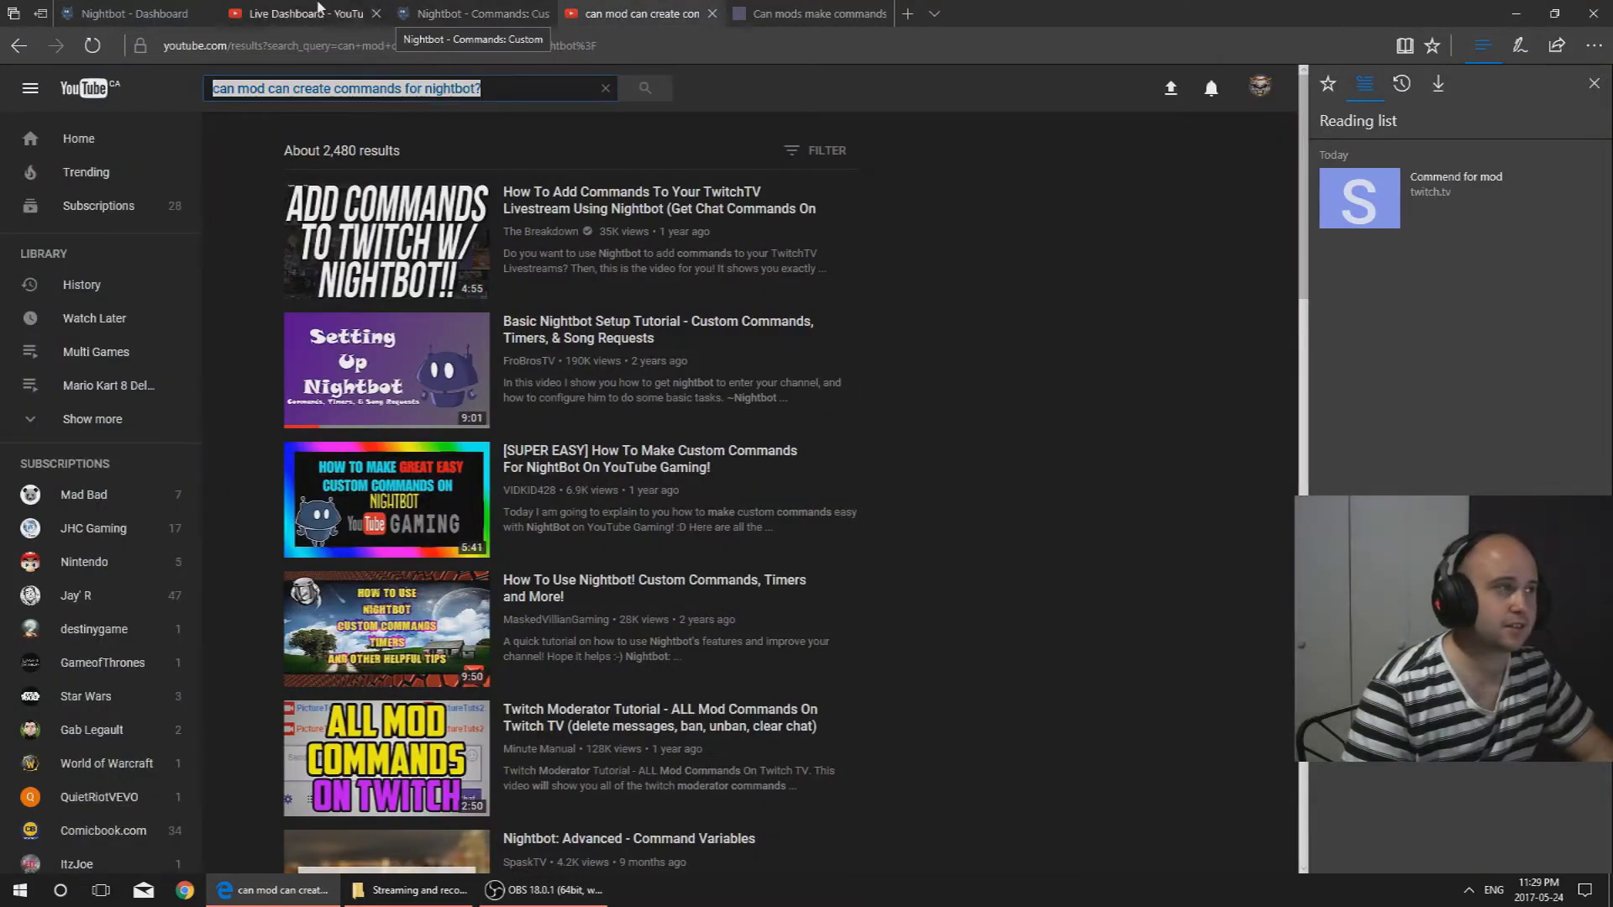
{"action": "left_click", "coordinate": [318, 7]}
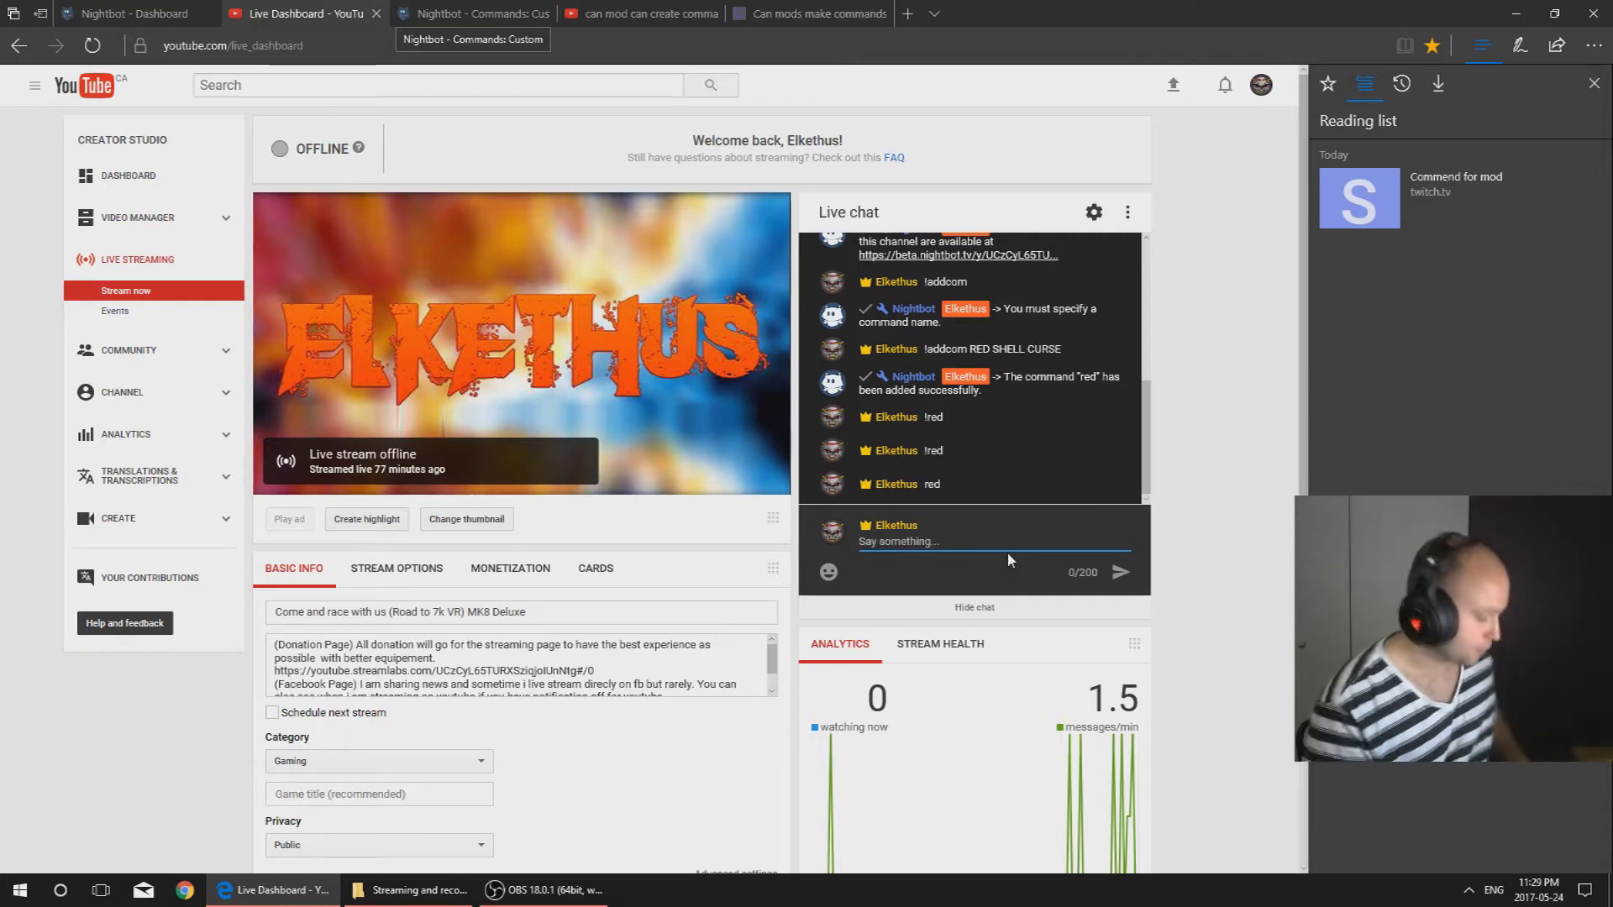
{"action": "type", "text": "!"}
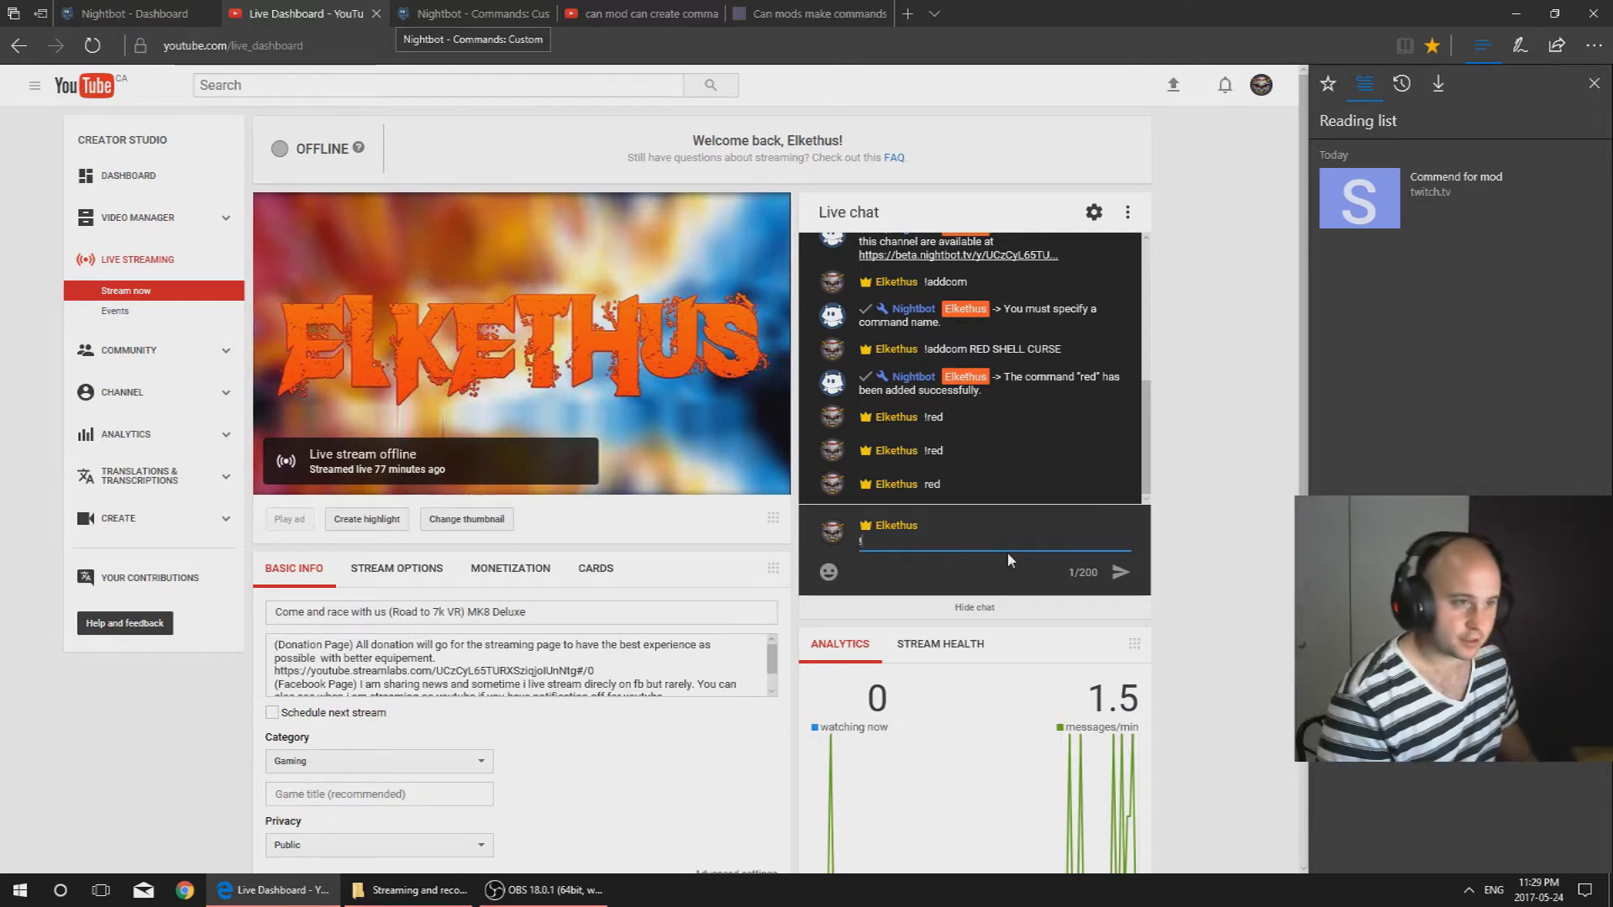
{"action": "type", "text": "add"}
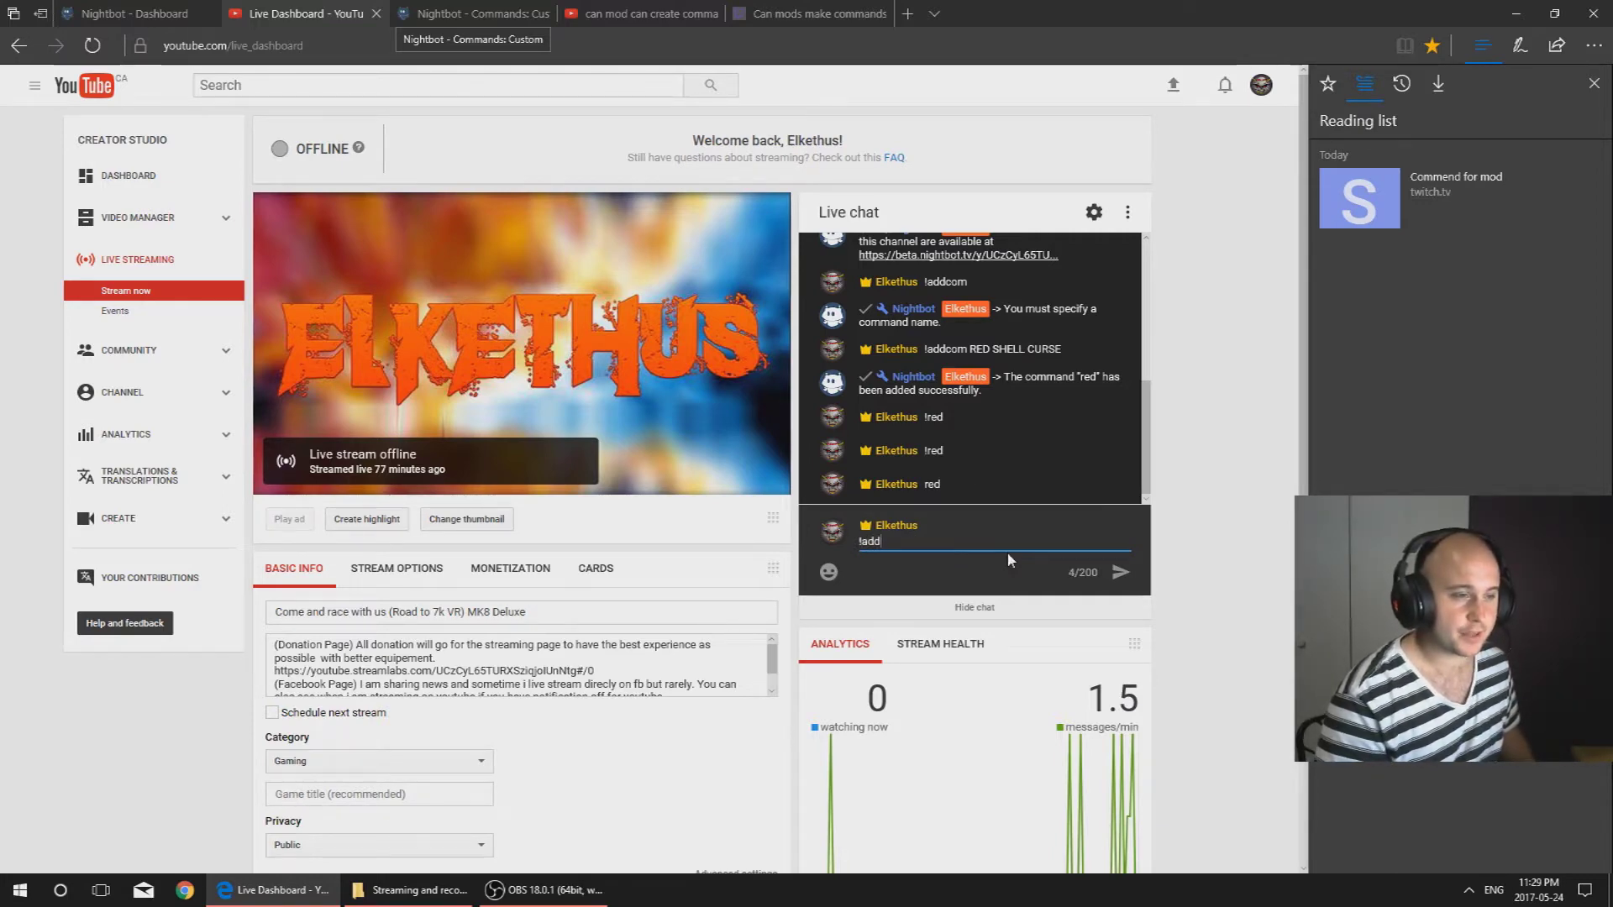
{"action": "type", "text": "com"}
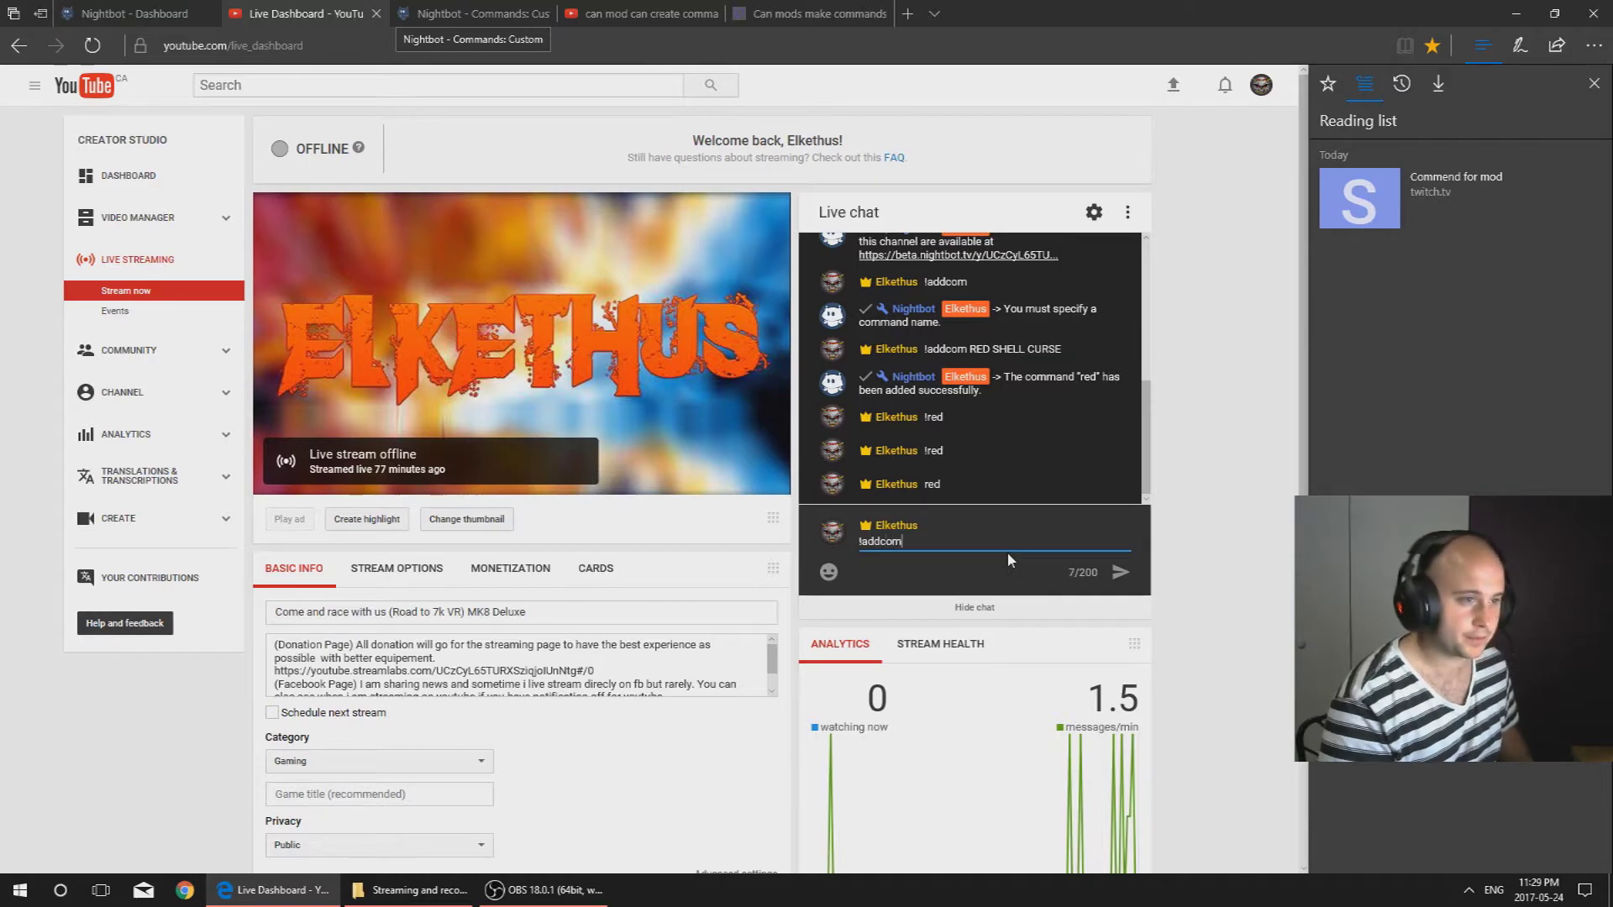
{"action": "type", "text": " !"}
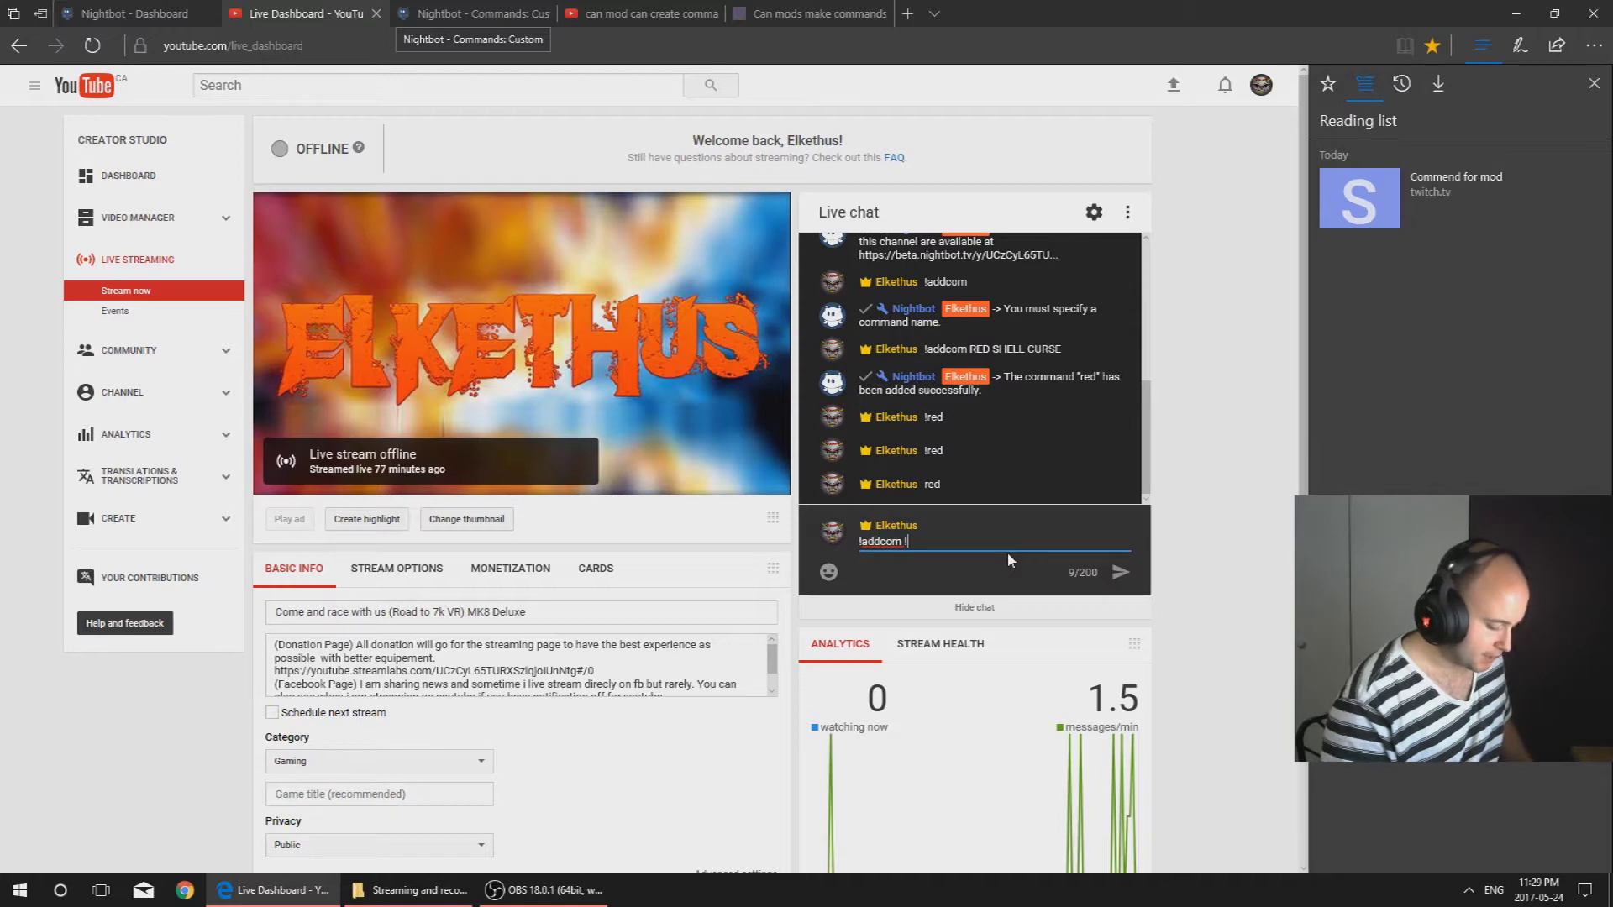
{"action": "type", "text": "Potato"}
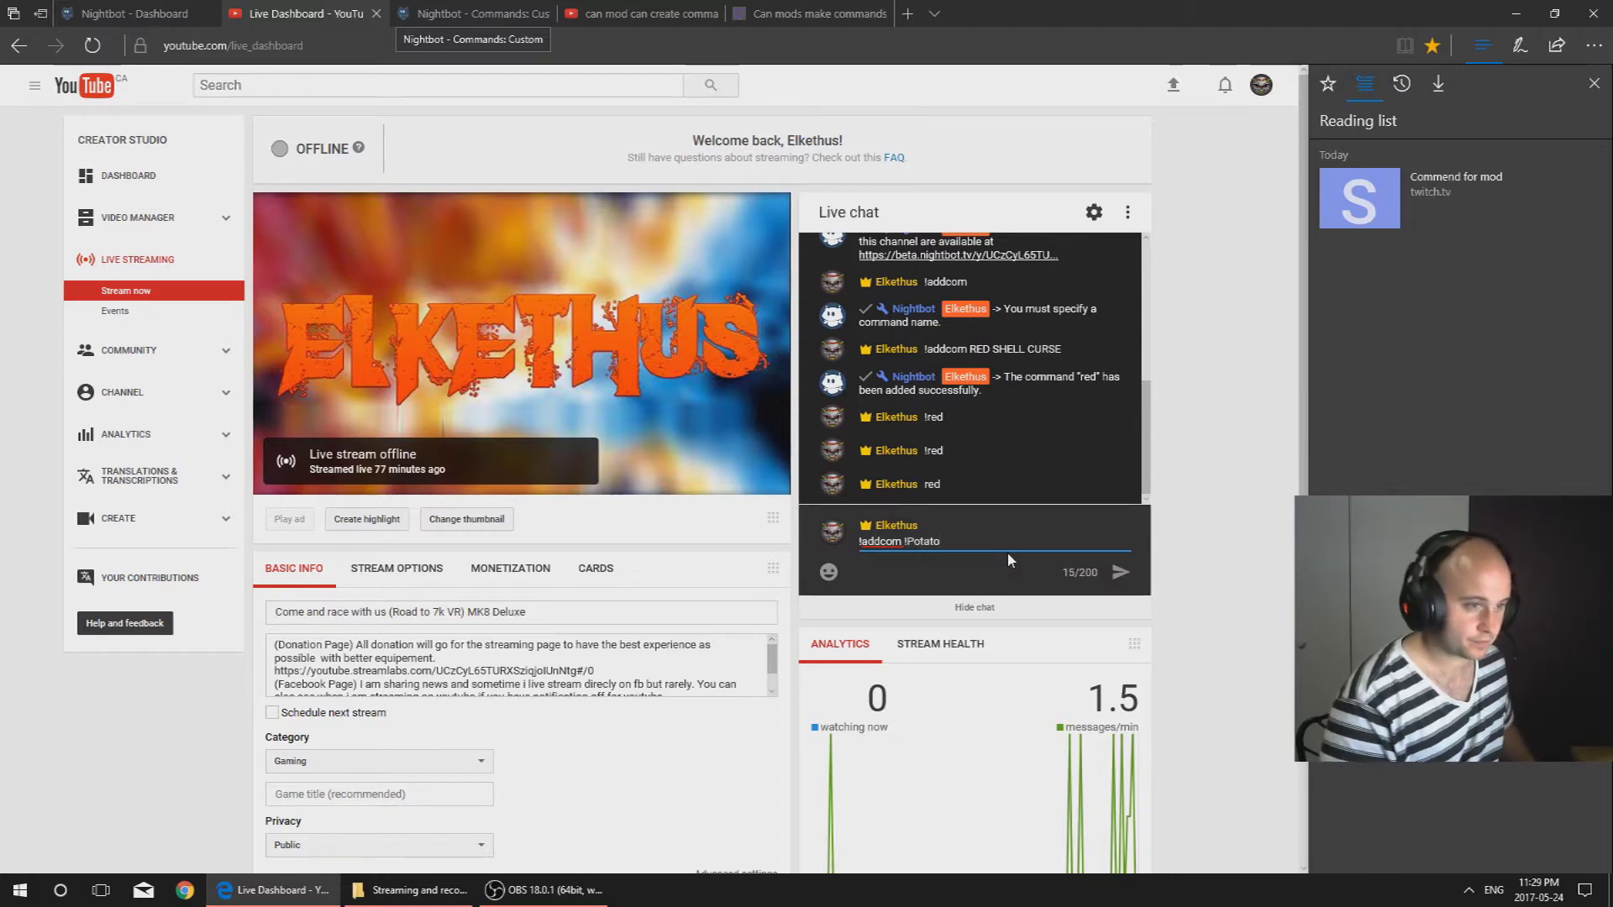
{"action": "type", "text": " A potato"}
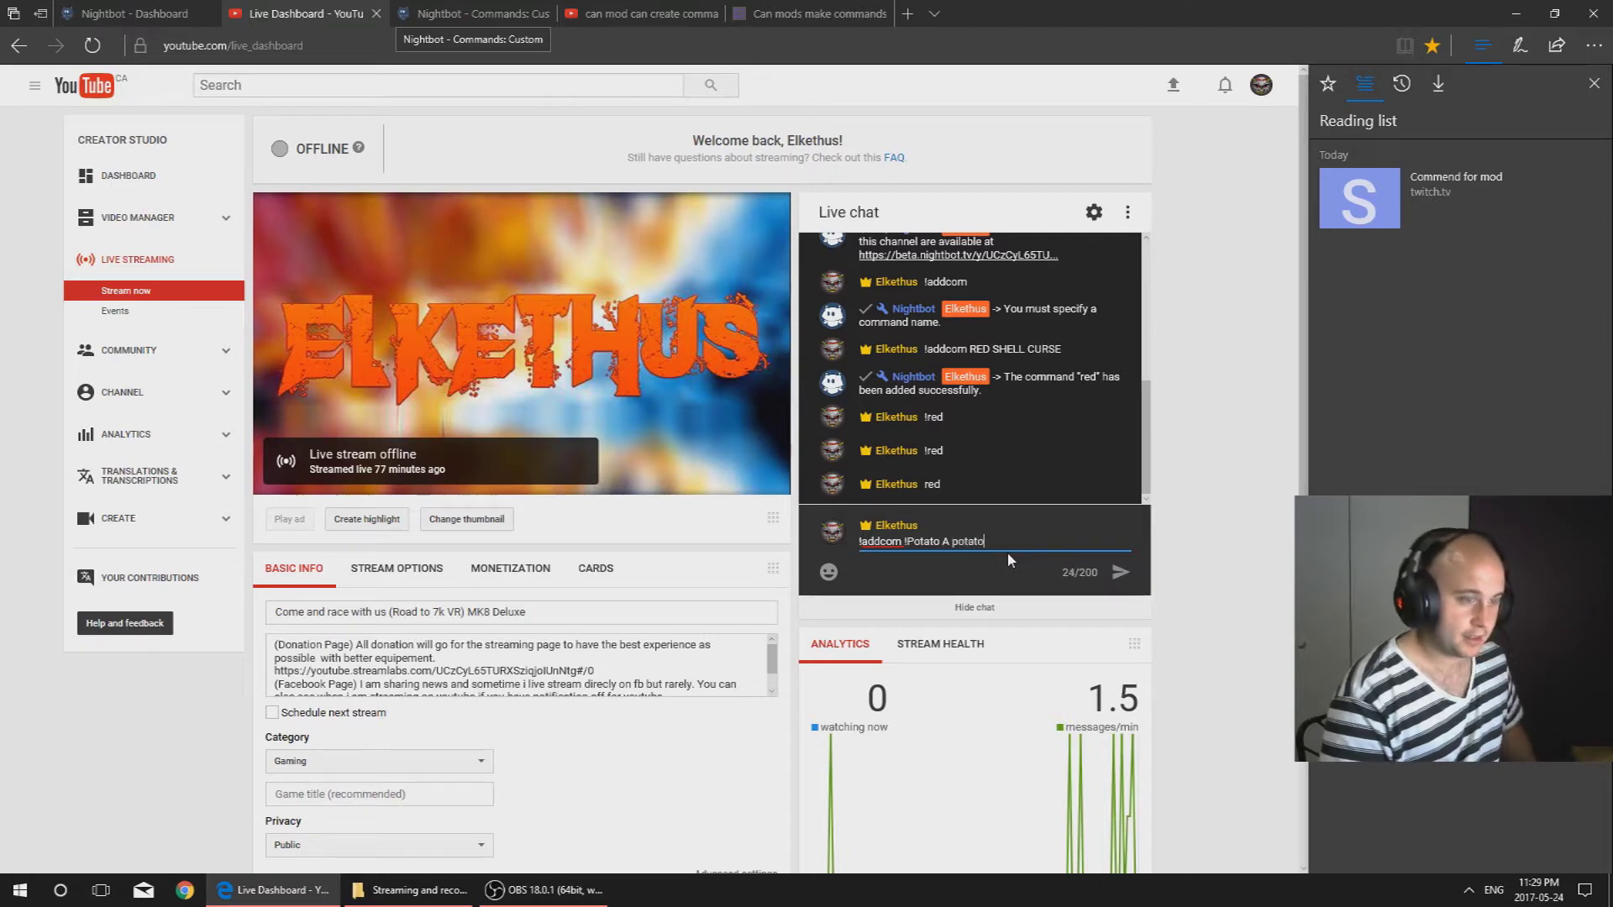
{"action": "type", "text": " is something you"}
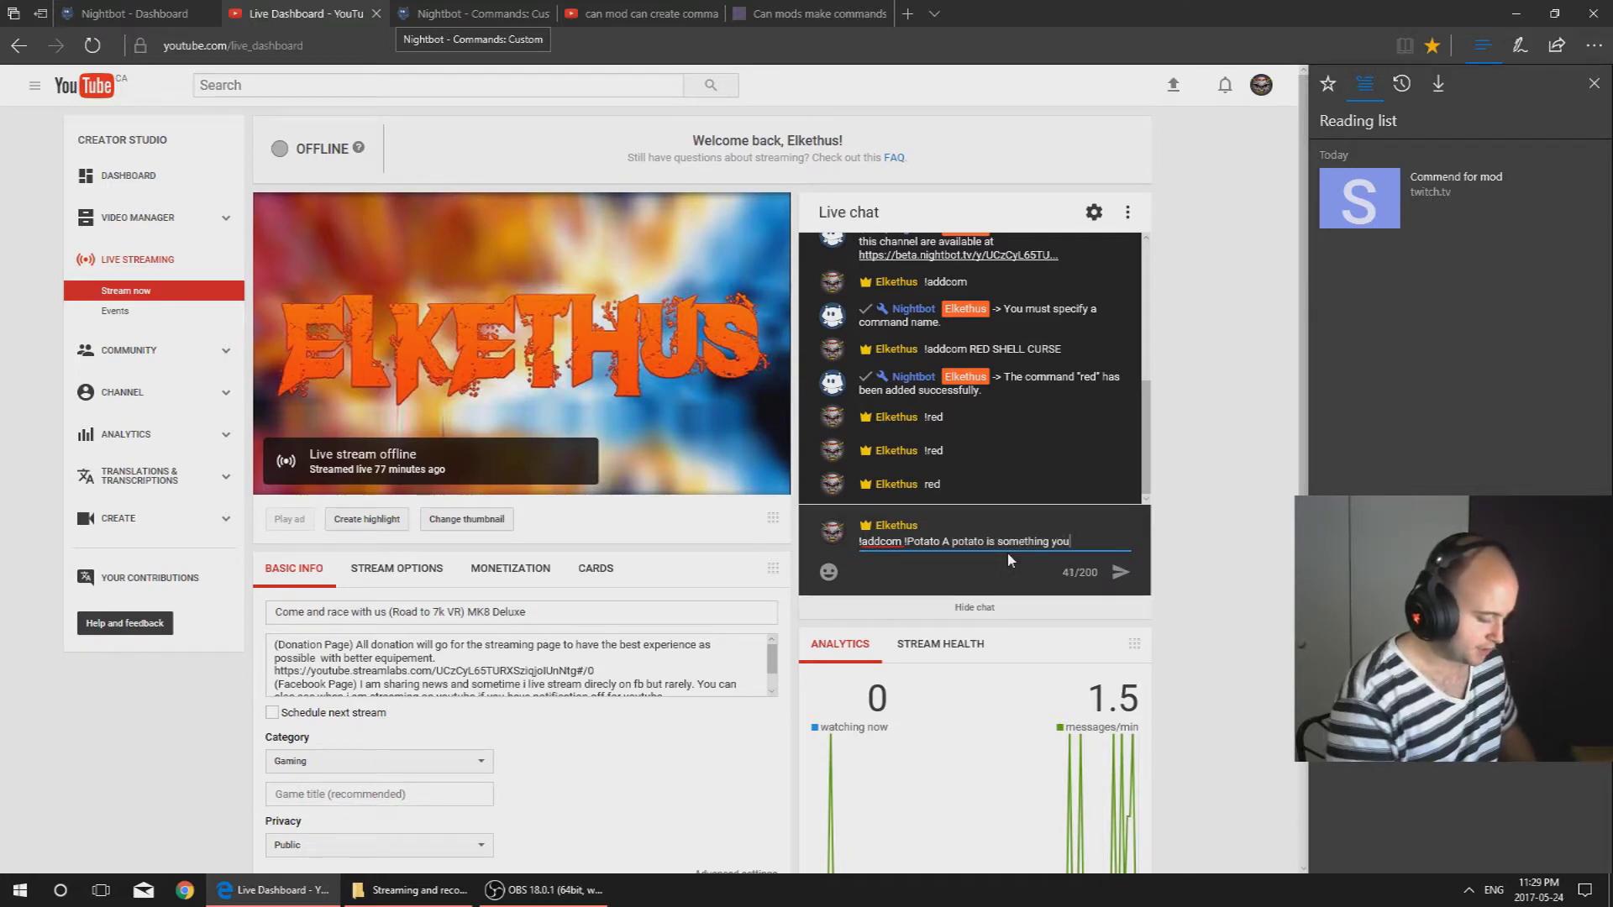
{"action": "type", "text": " eat with chee"}
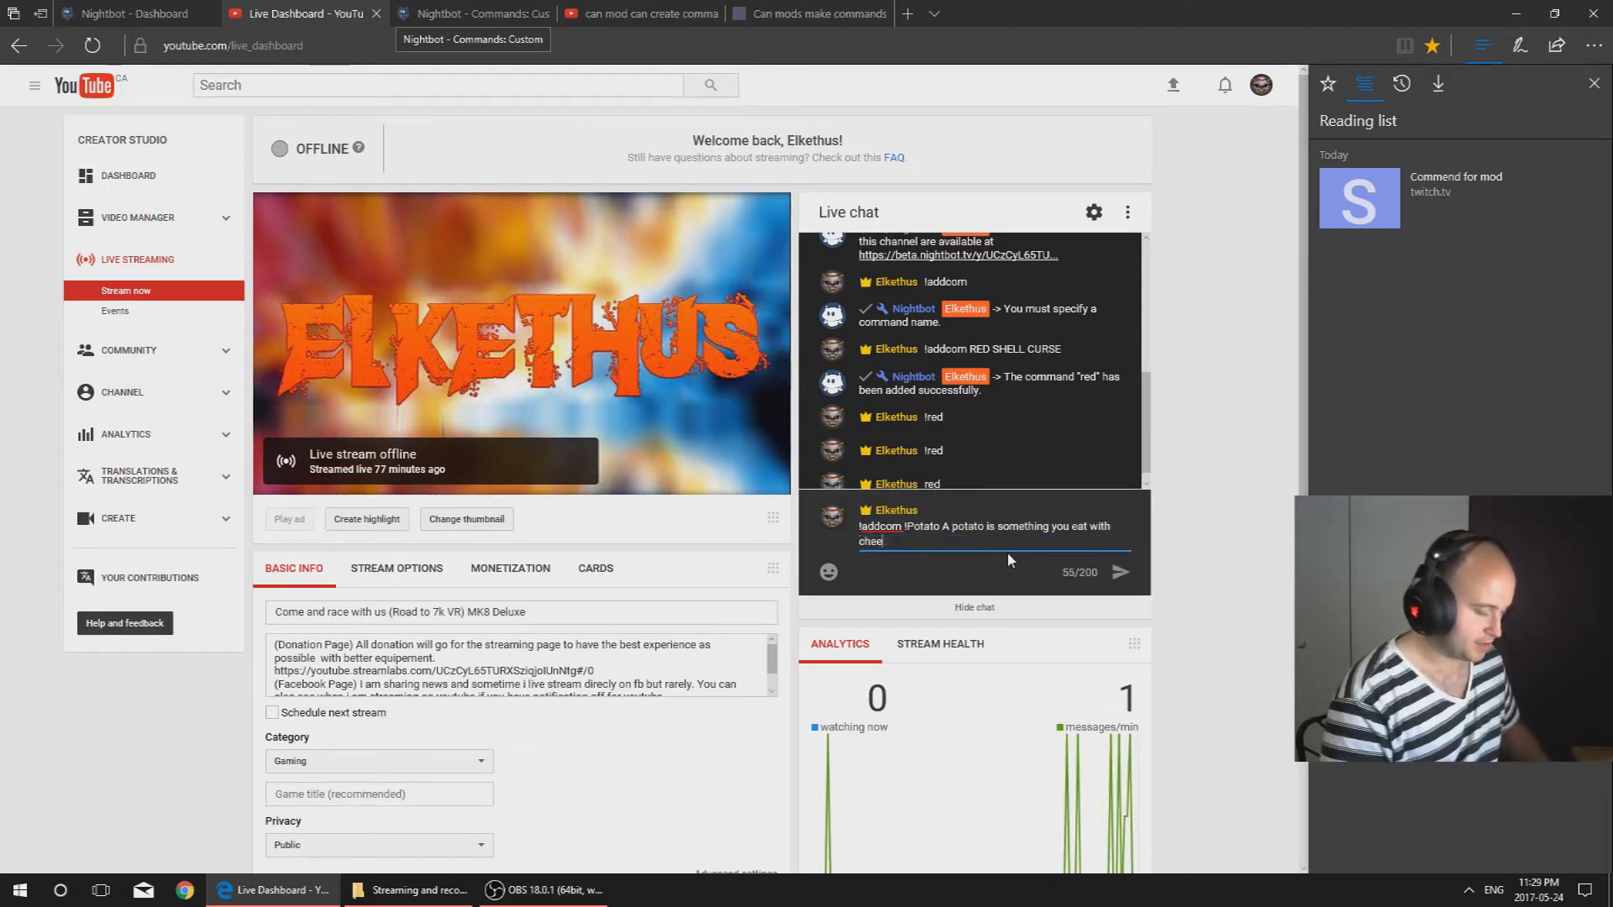
{"action": "type", "text": "se mmmmmm poutine"}
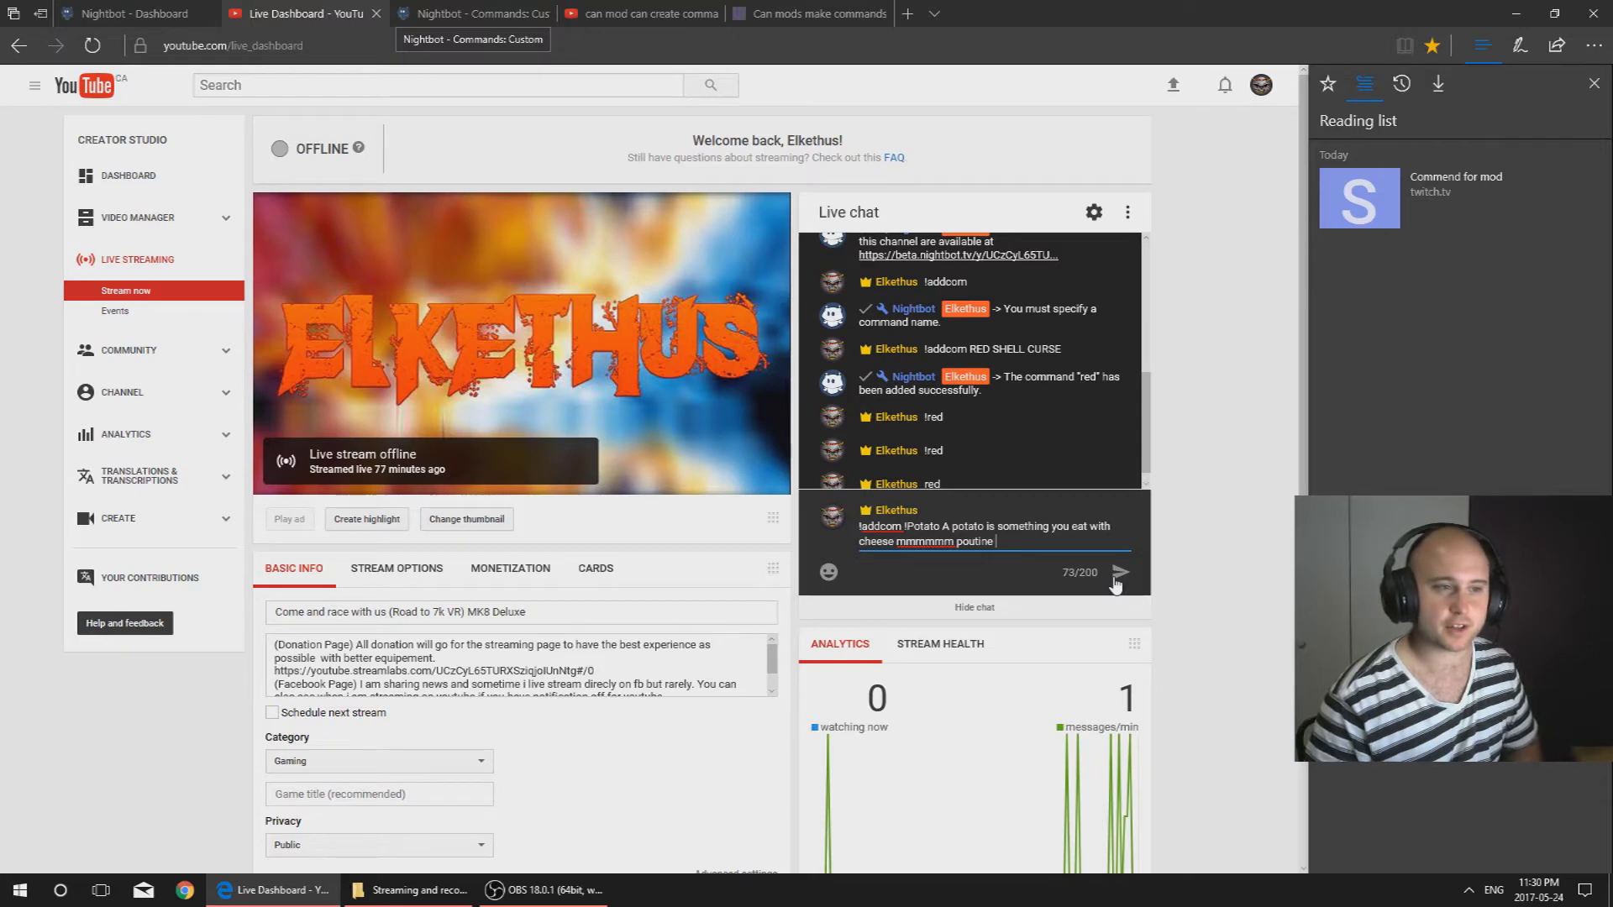
{"action": "left_click", "coordinate": [1118, 575]}
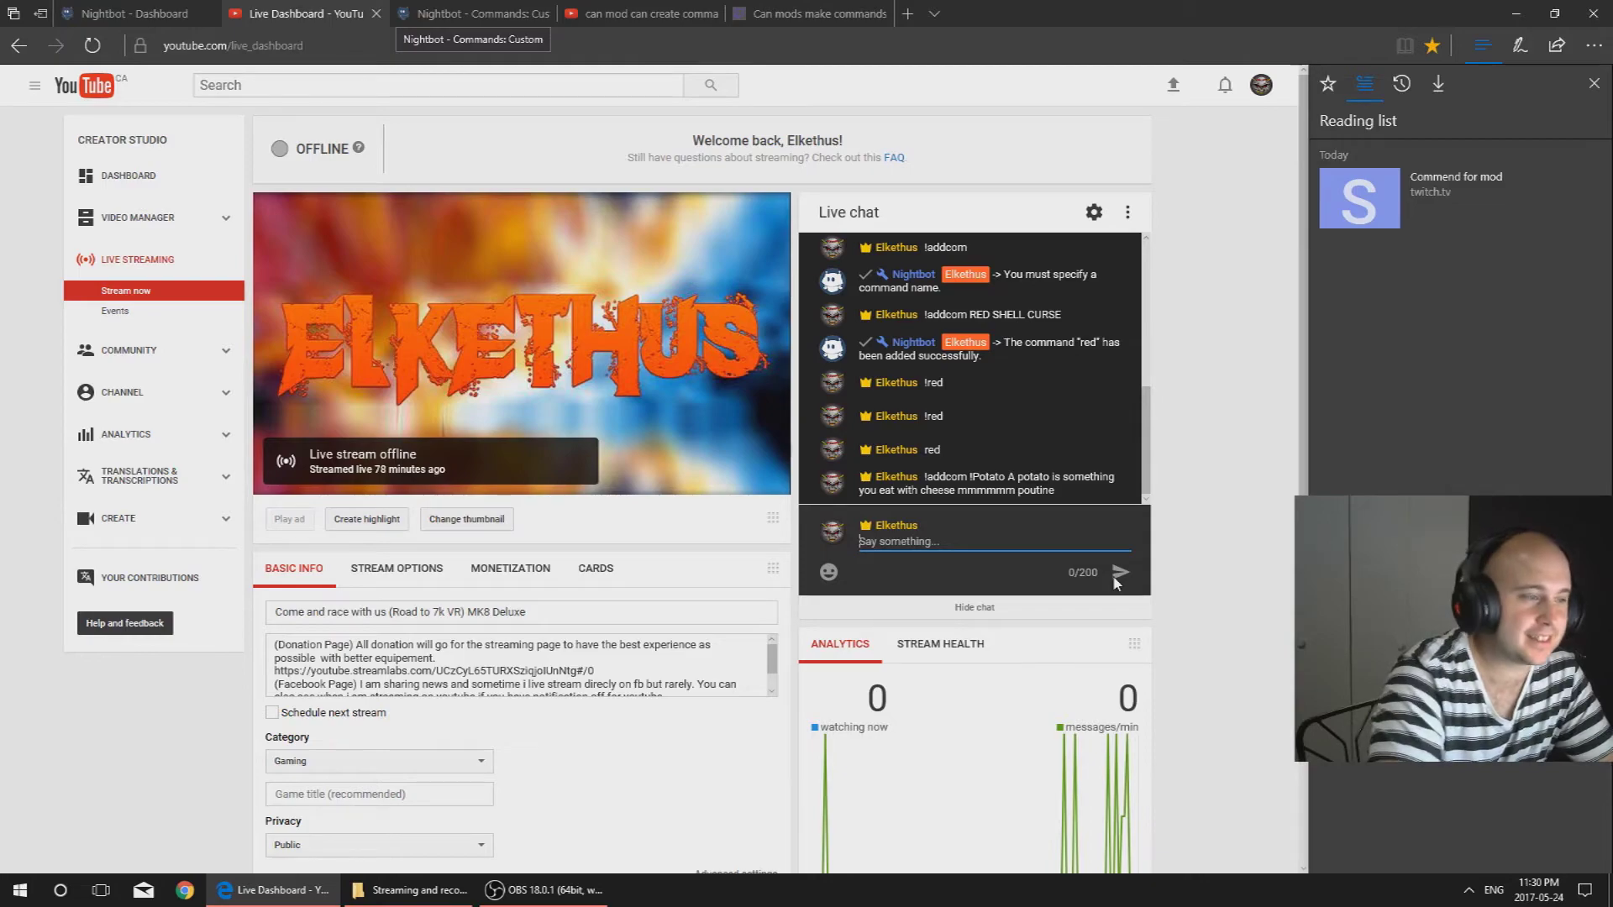
Step: Scroll the live chat to check the posted !addcom message, then return to Nightbot's custom commands
{"action": "scroll", "coordinate": [1084, 520], "scroll_direction": "down", "scroll_amount": 4}
{"action": "scroll", "coordinate": [1043, 445], "scroll_direction": "up", "scroll_amount": 4}
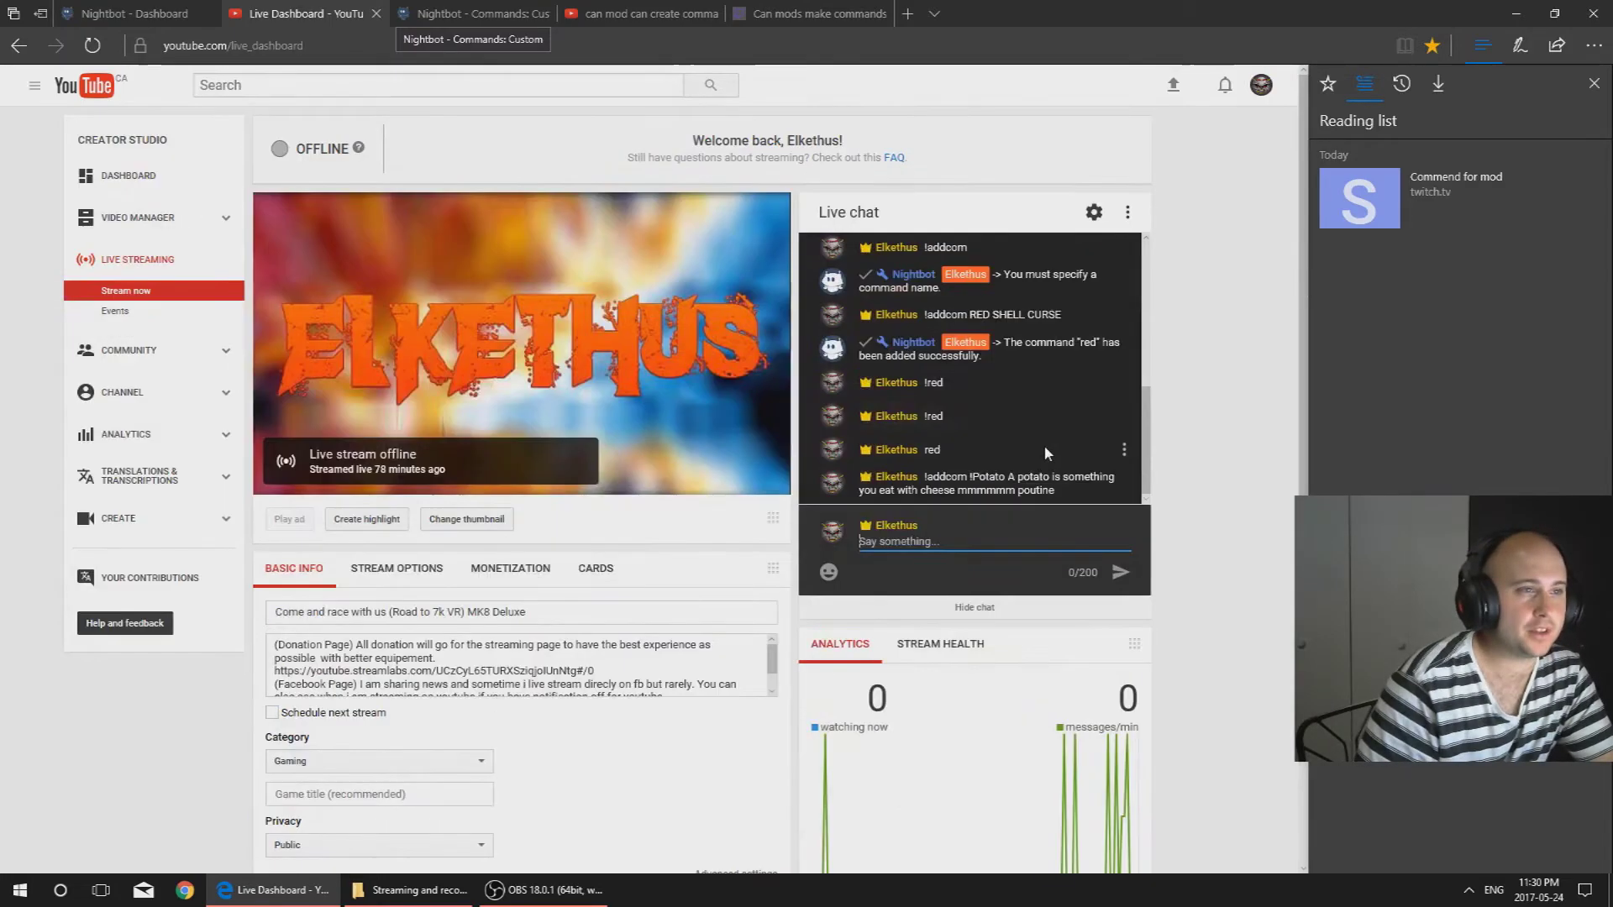
{"action": "scroll", "coordinate": [1041, 445], "scroll_direction": "down", "scroll_amount": 1}
{"action": "scroll", "coordinate": [1039, 432], "scroll_direction": "up", "scroll_amount": 2}
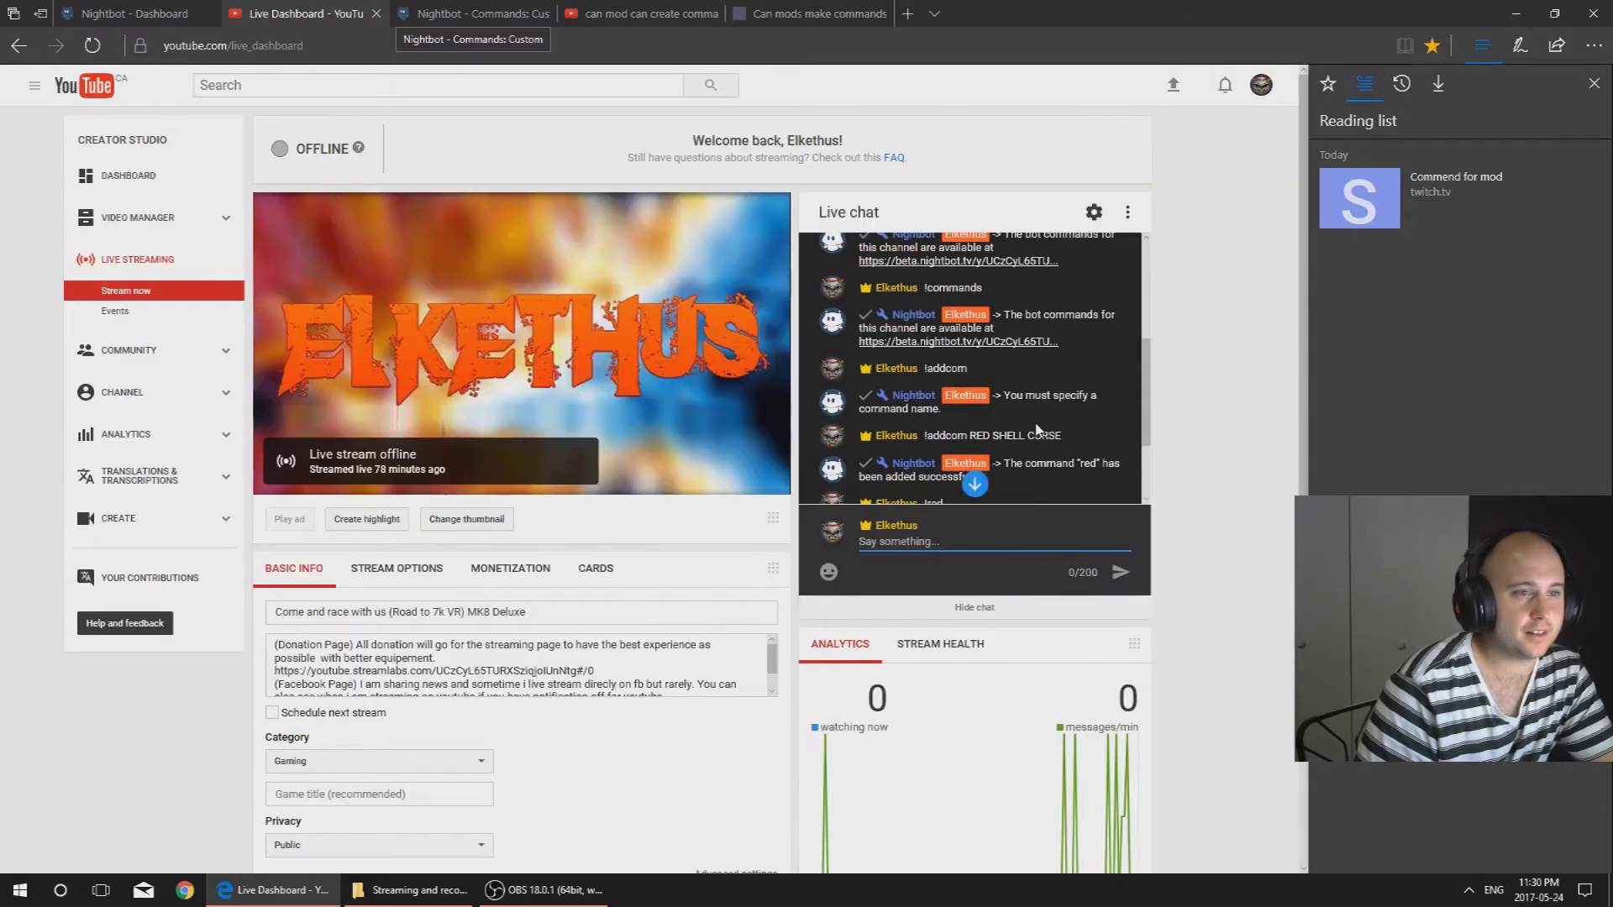
{"action": "scroll", "coordinate": [1038, 430], "scroll_direction": "down", "scroll_amount": 4}
{"action": "scroll", "coordinate": [1084, 437], "scroll_direction": "up", "scroll_amount": 1}
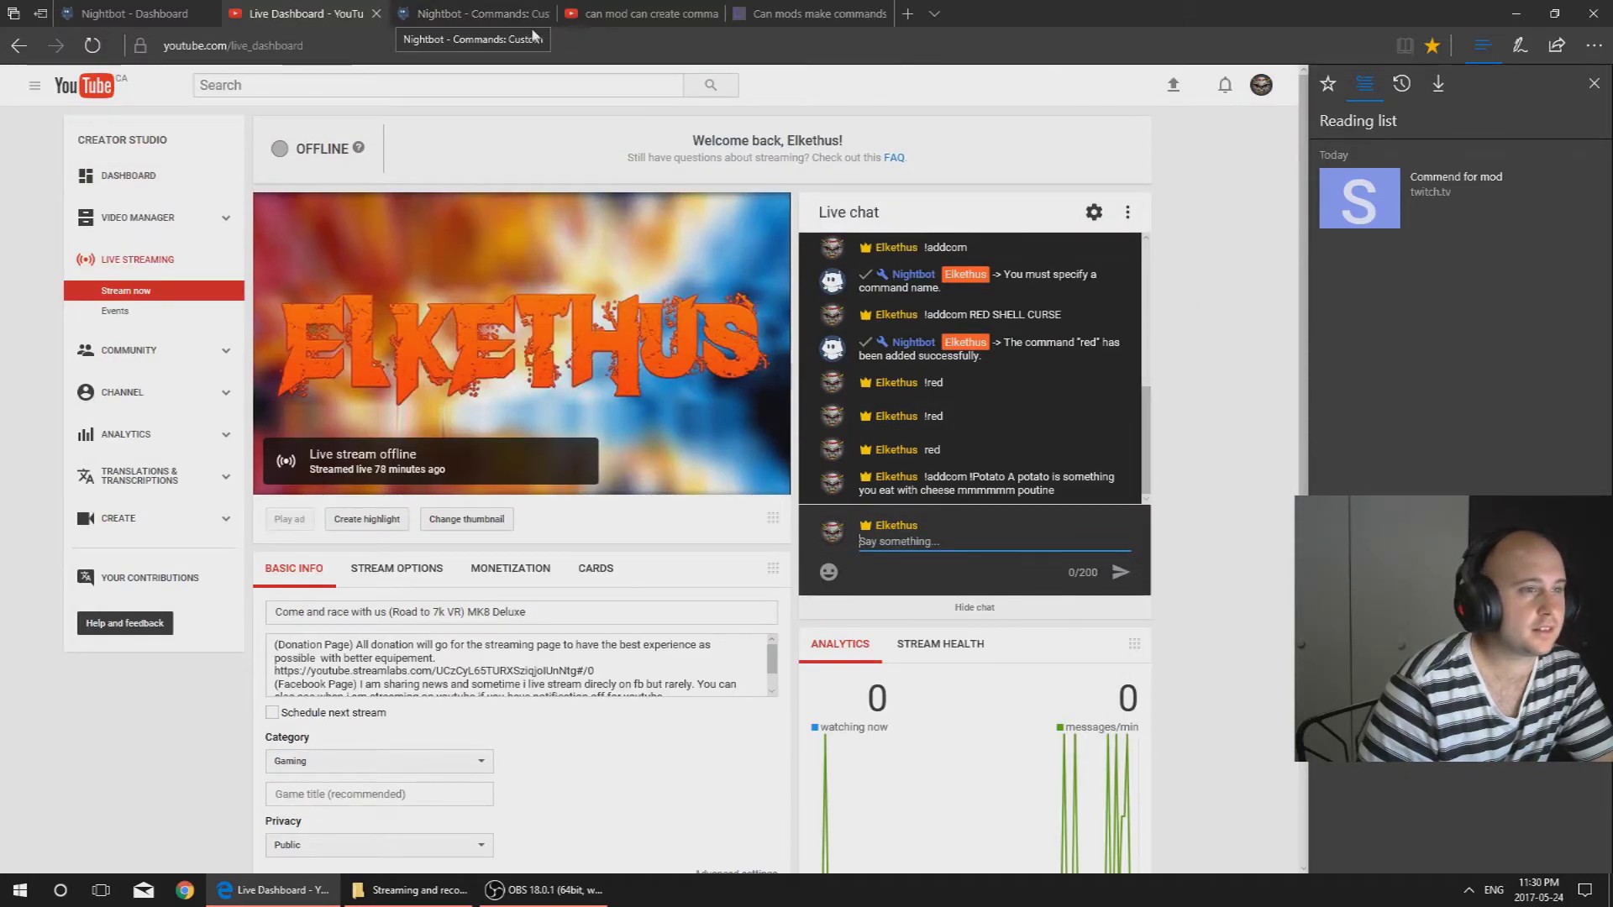
{"action": "left_click", "coordinate": [491, 12]}
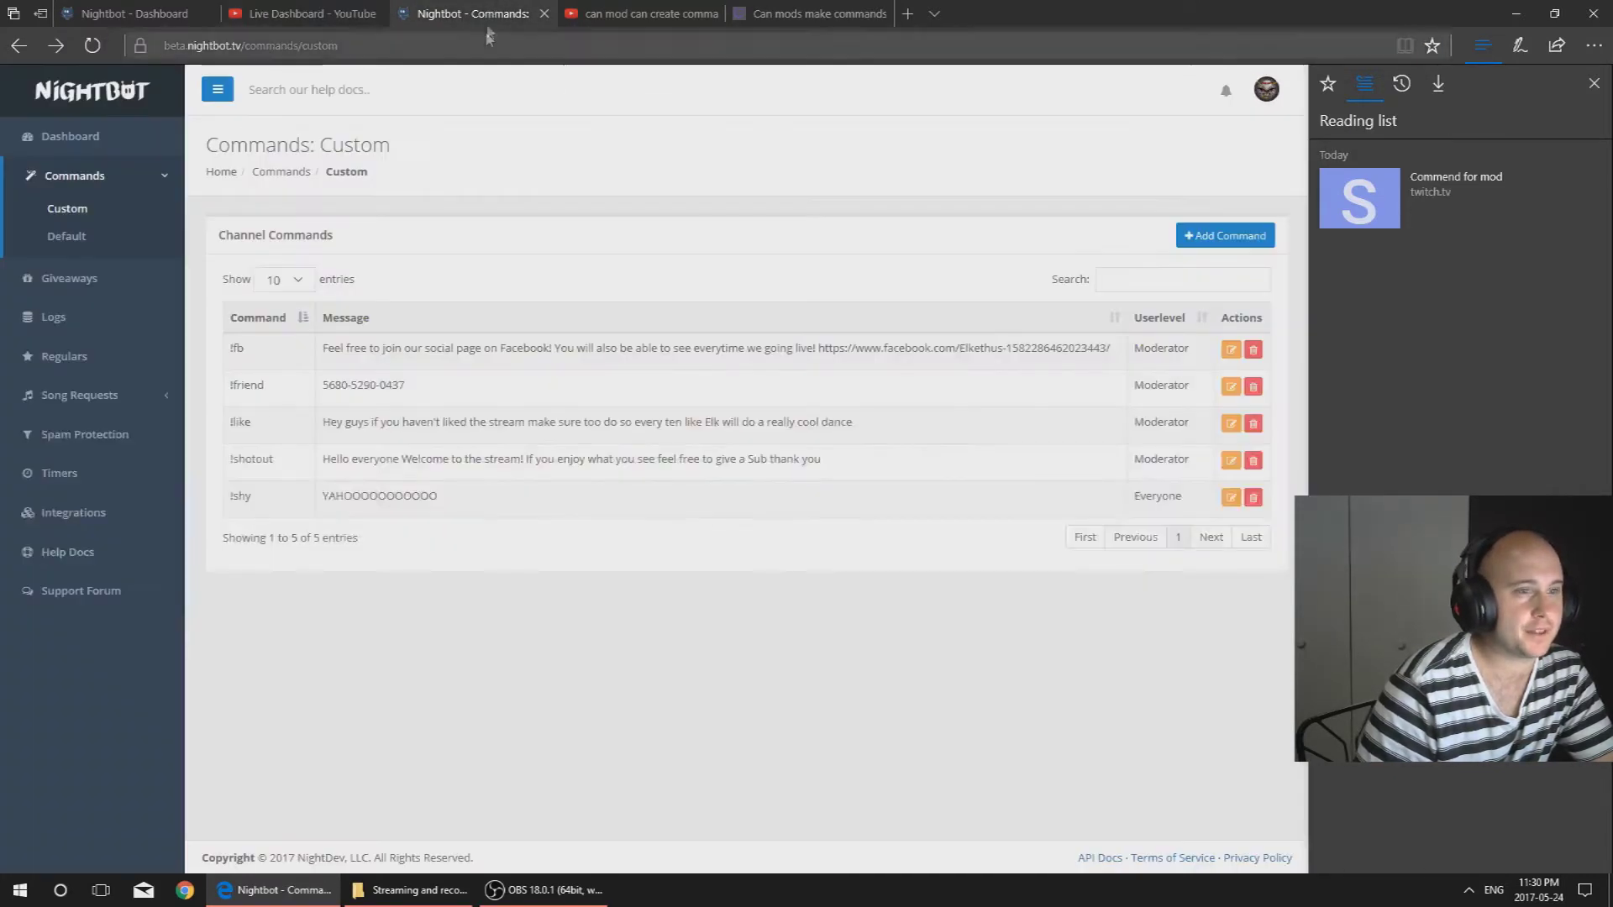
Step: Reopen the Nightbot site from the Favorites bookmark, then go back to the Live Dashboard chat
{"action": "left_click", "coordinate": [323, 46]}
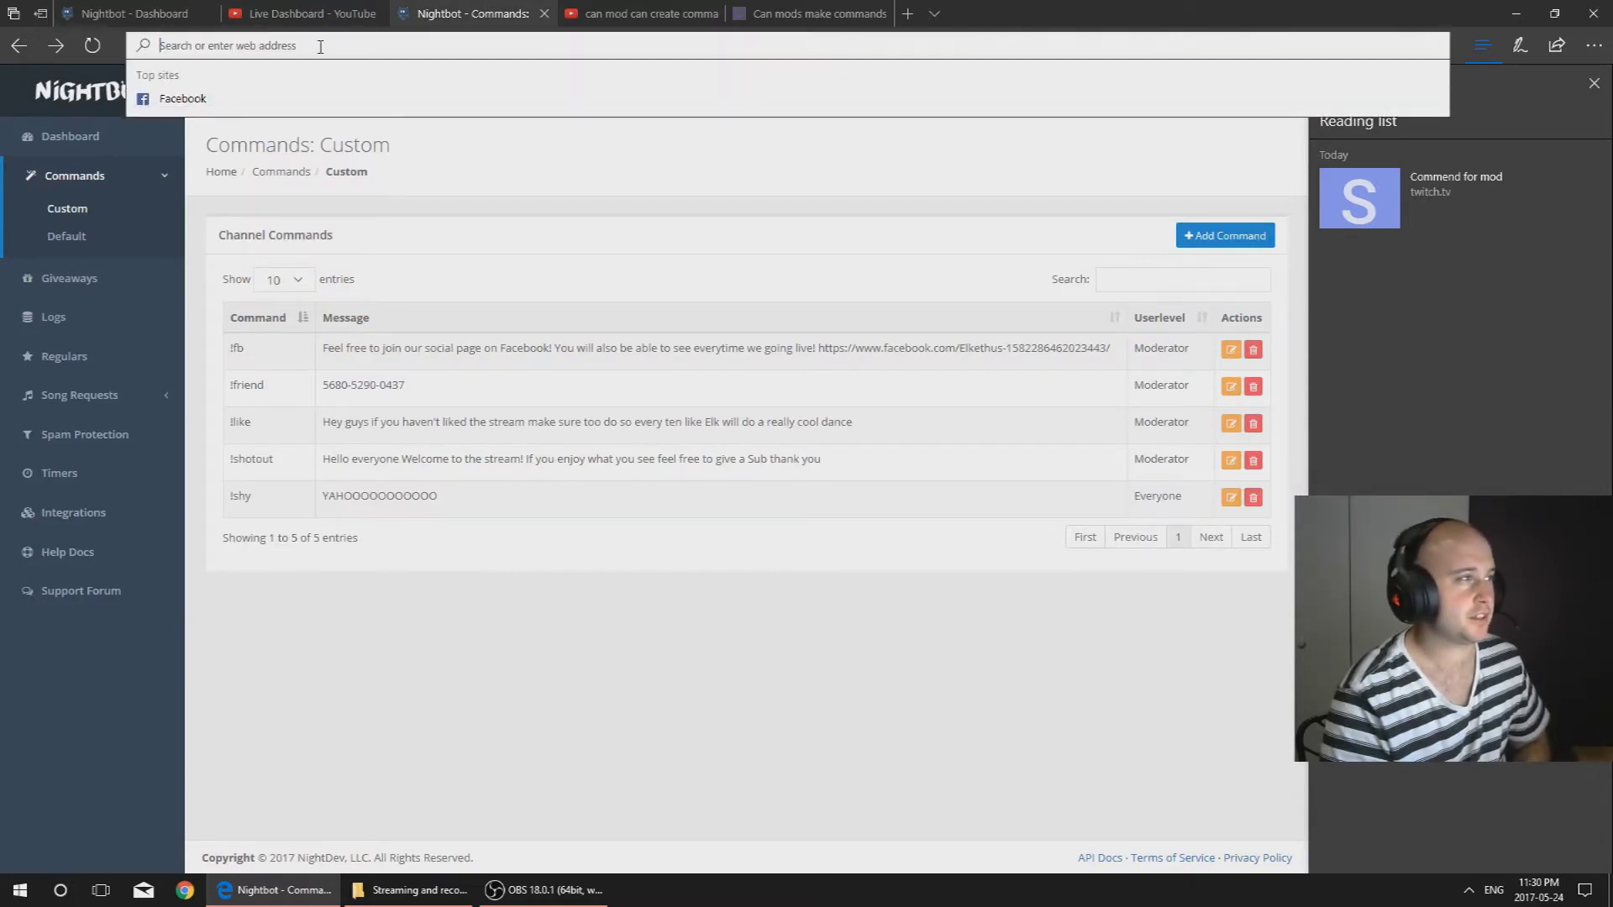
{"action": "key", "text": "BackSpace"}
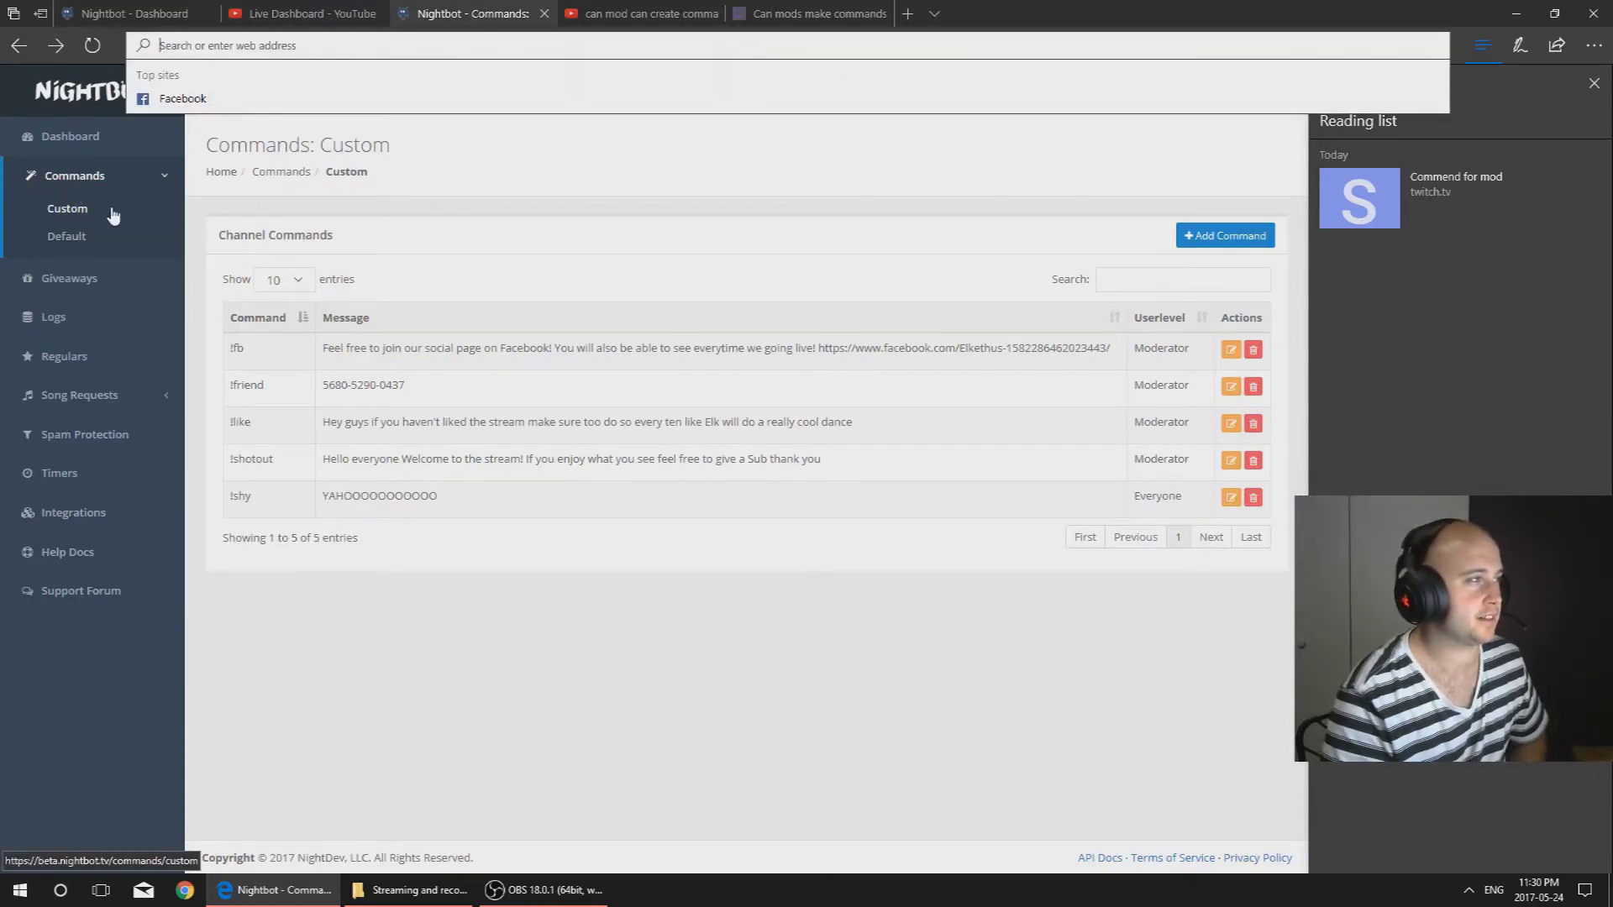
{"action": "left_click", "coordinate": [1494, 48]}
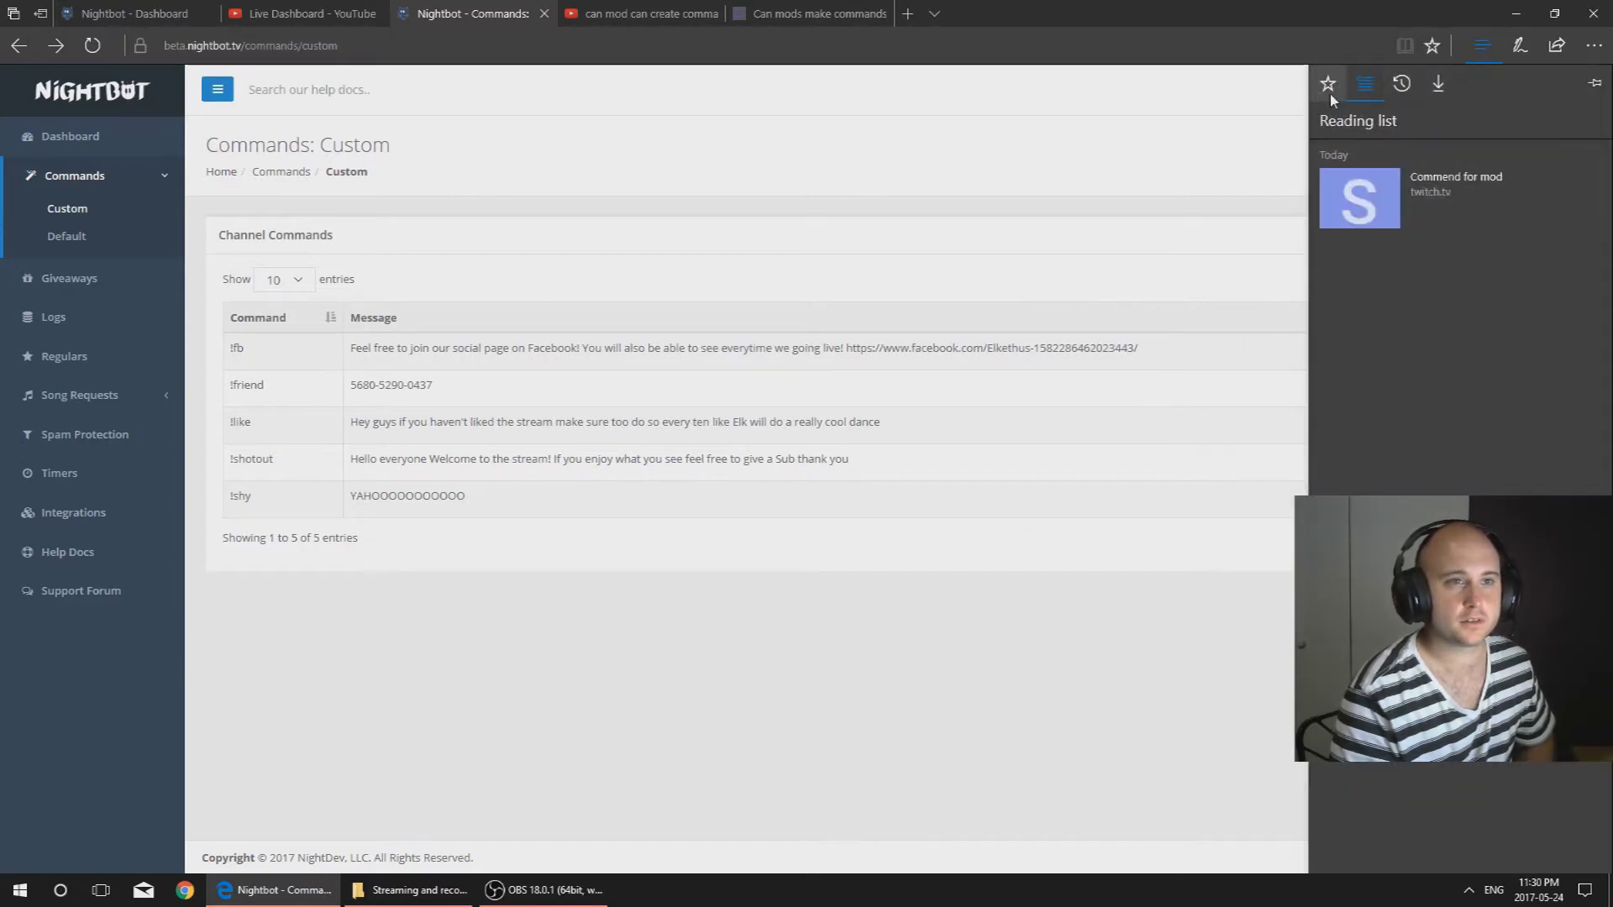
{"action": "left_click", "coordinate": [1328, 83]}
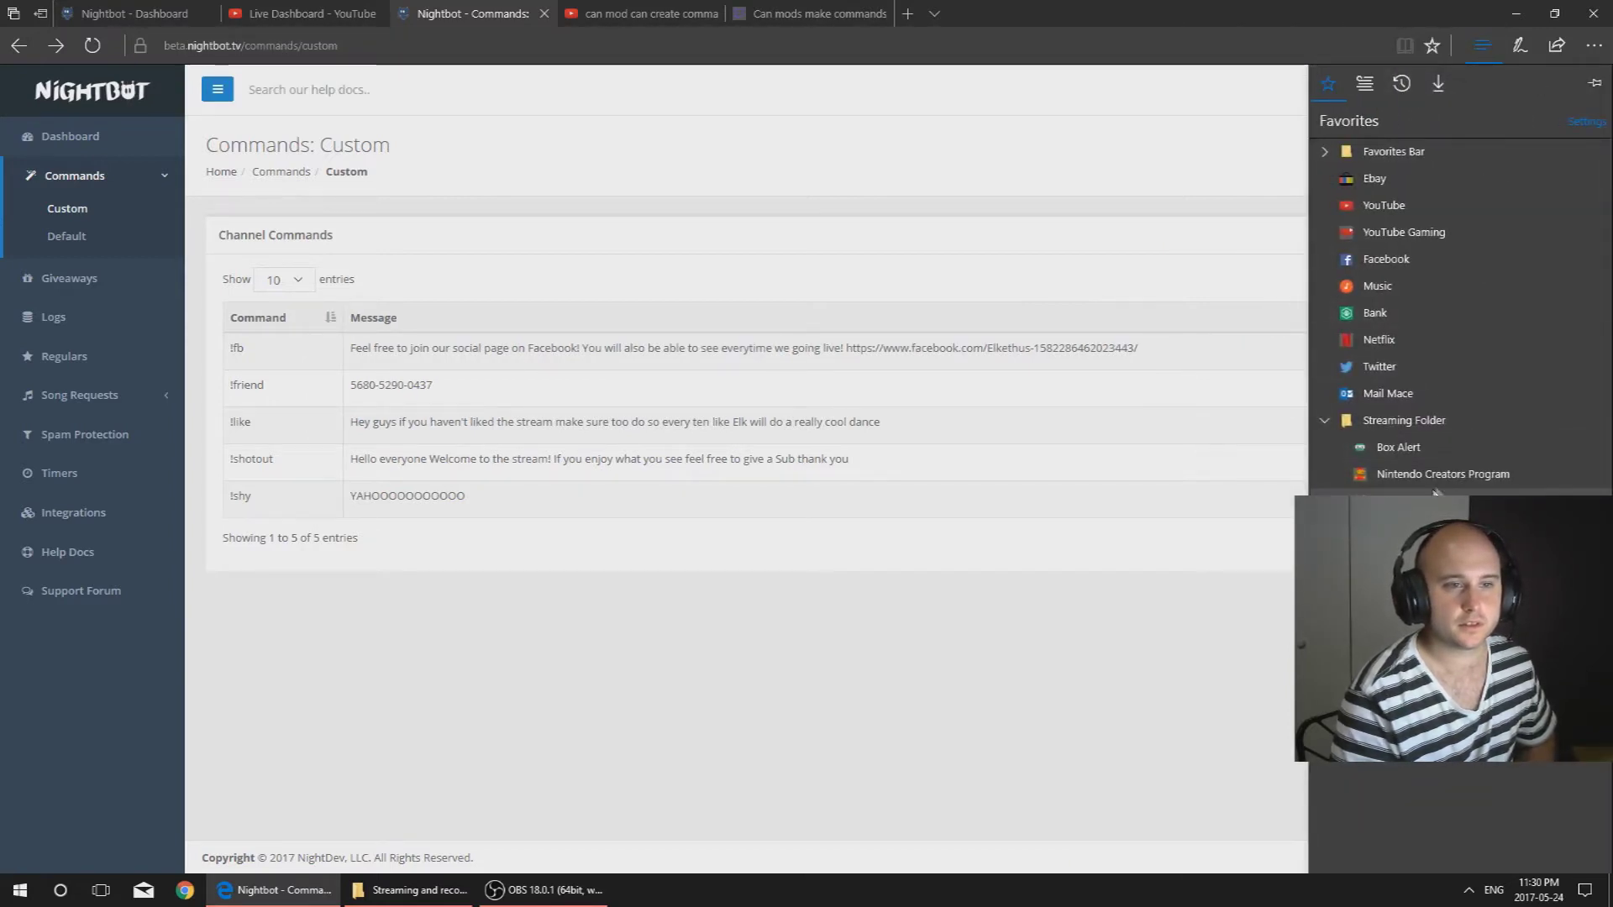
{"action": "left_click", "coordinate": [1395, 501]}
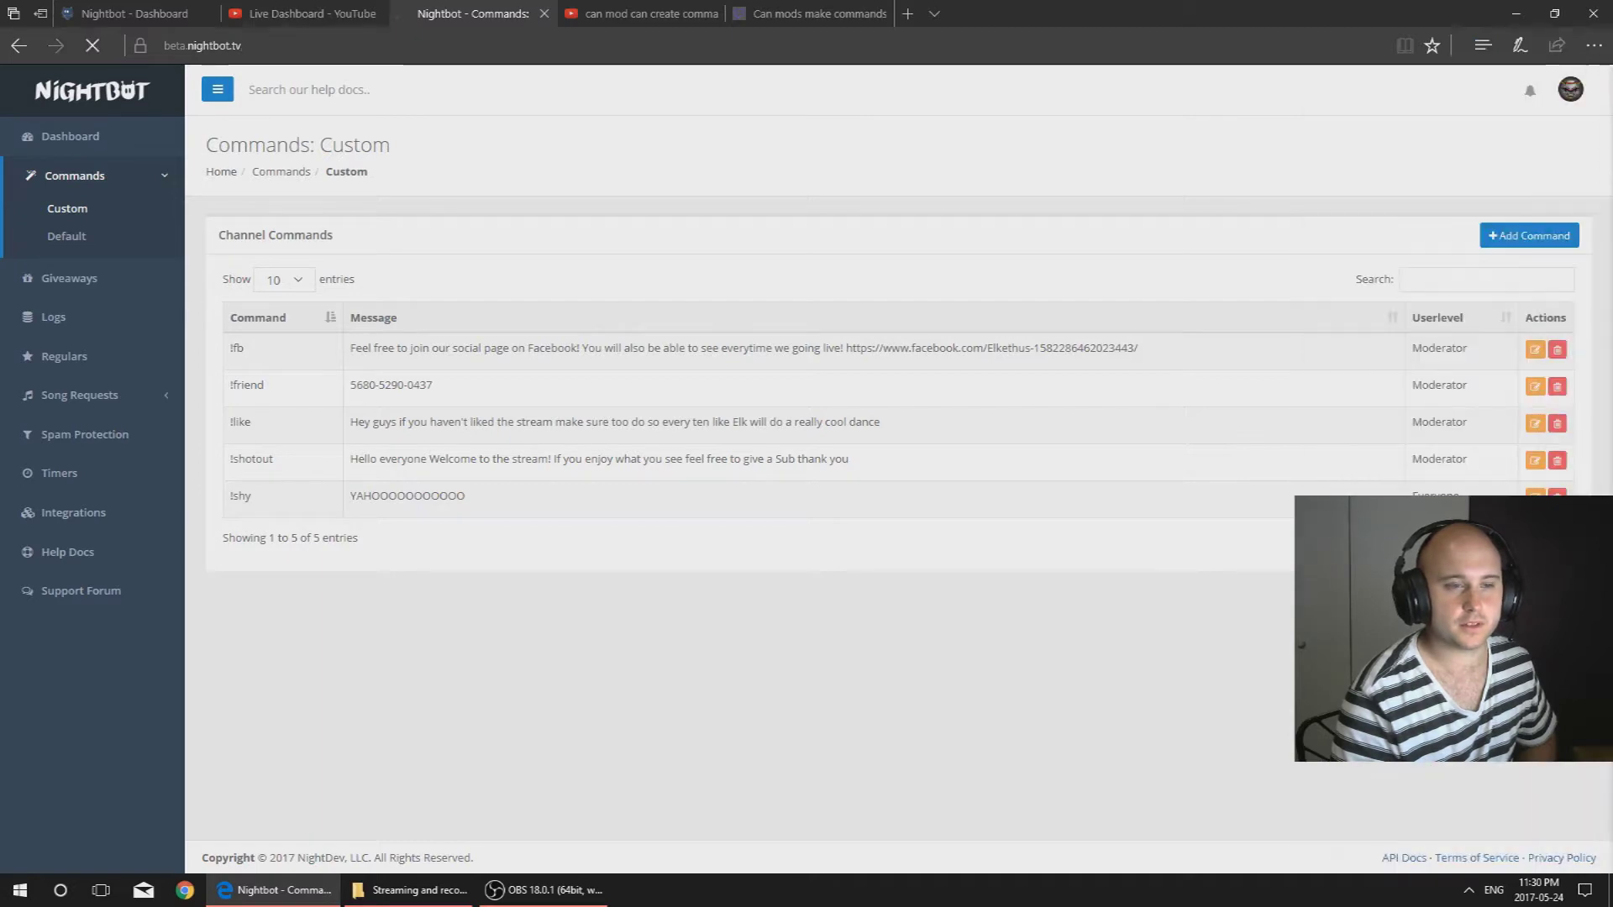
{"action": "left_click", "coordinate": [302, 14]}
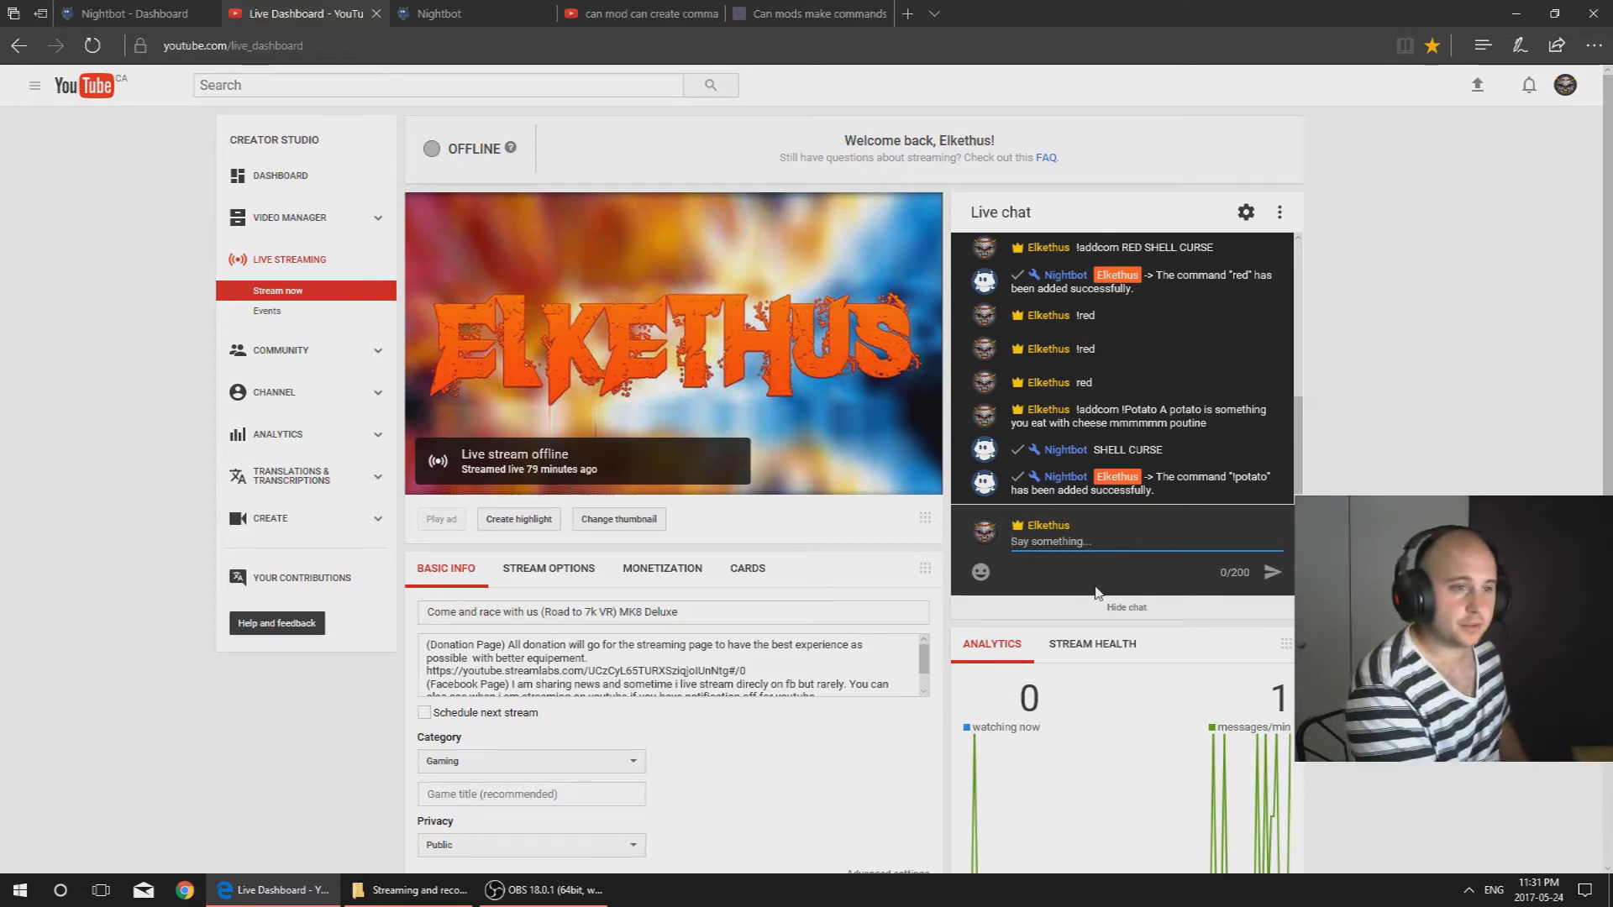
Step: Send !Potato in the live chat as a test, then switch to the Nightbot site
{"action": "type", "text": "!"}
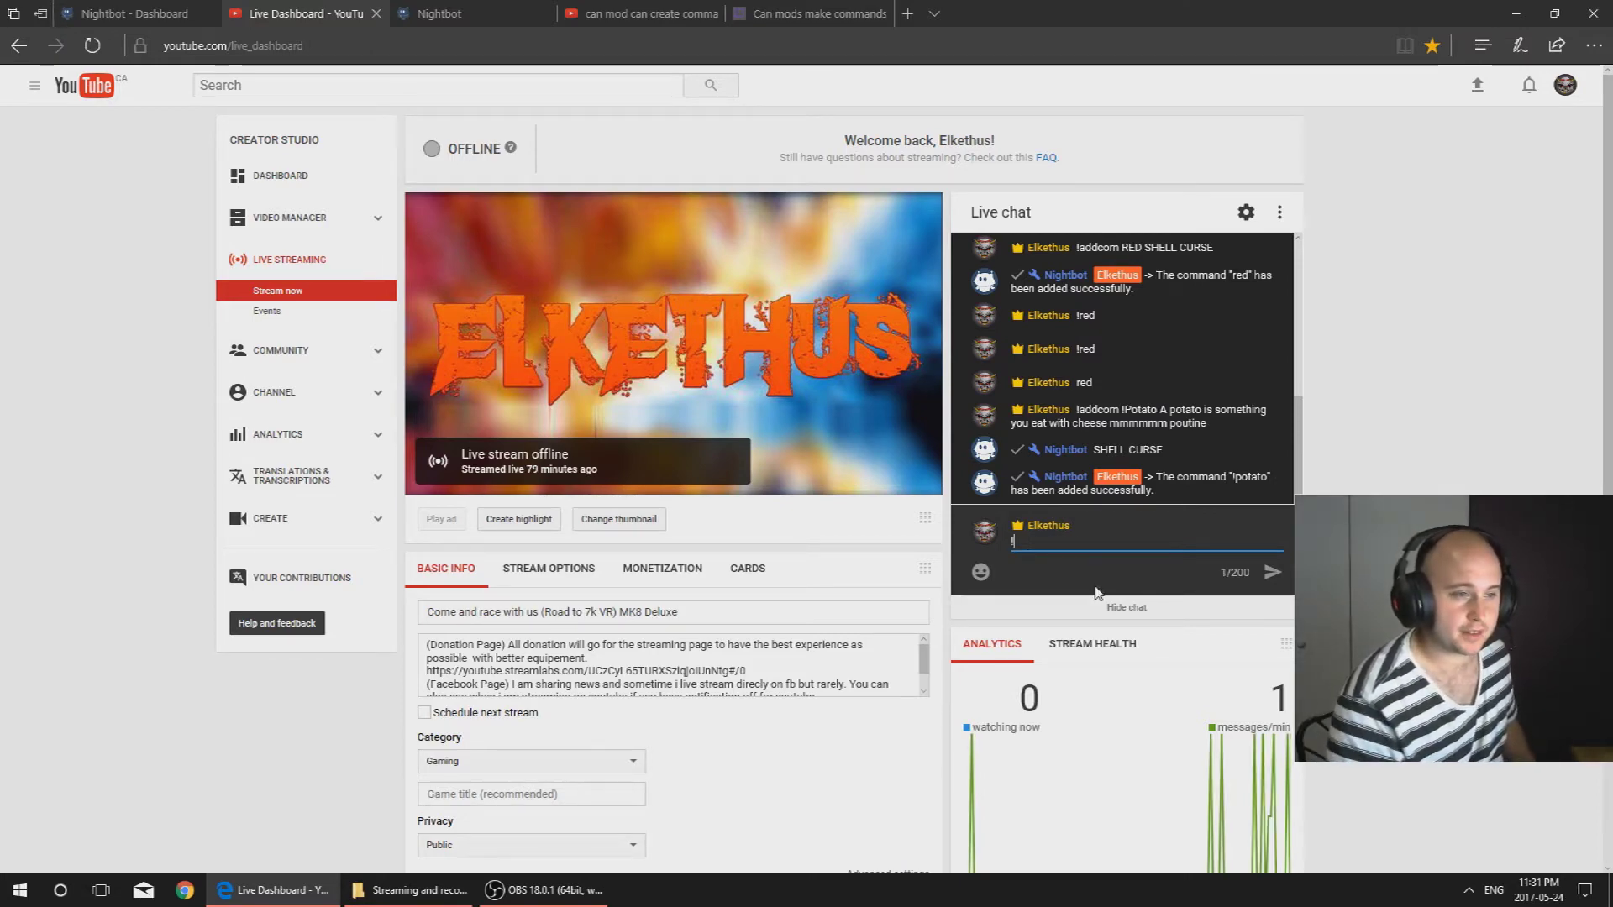
{"action": "type", "text": "Potato"}
{"action": "key", "text": "Return"}
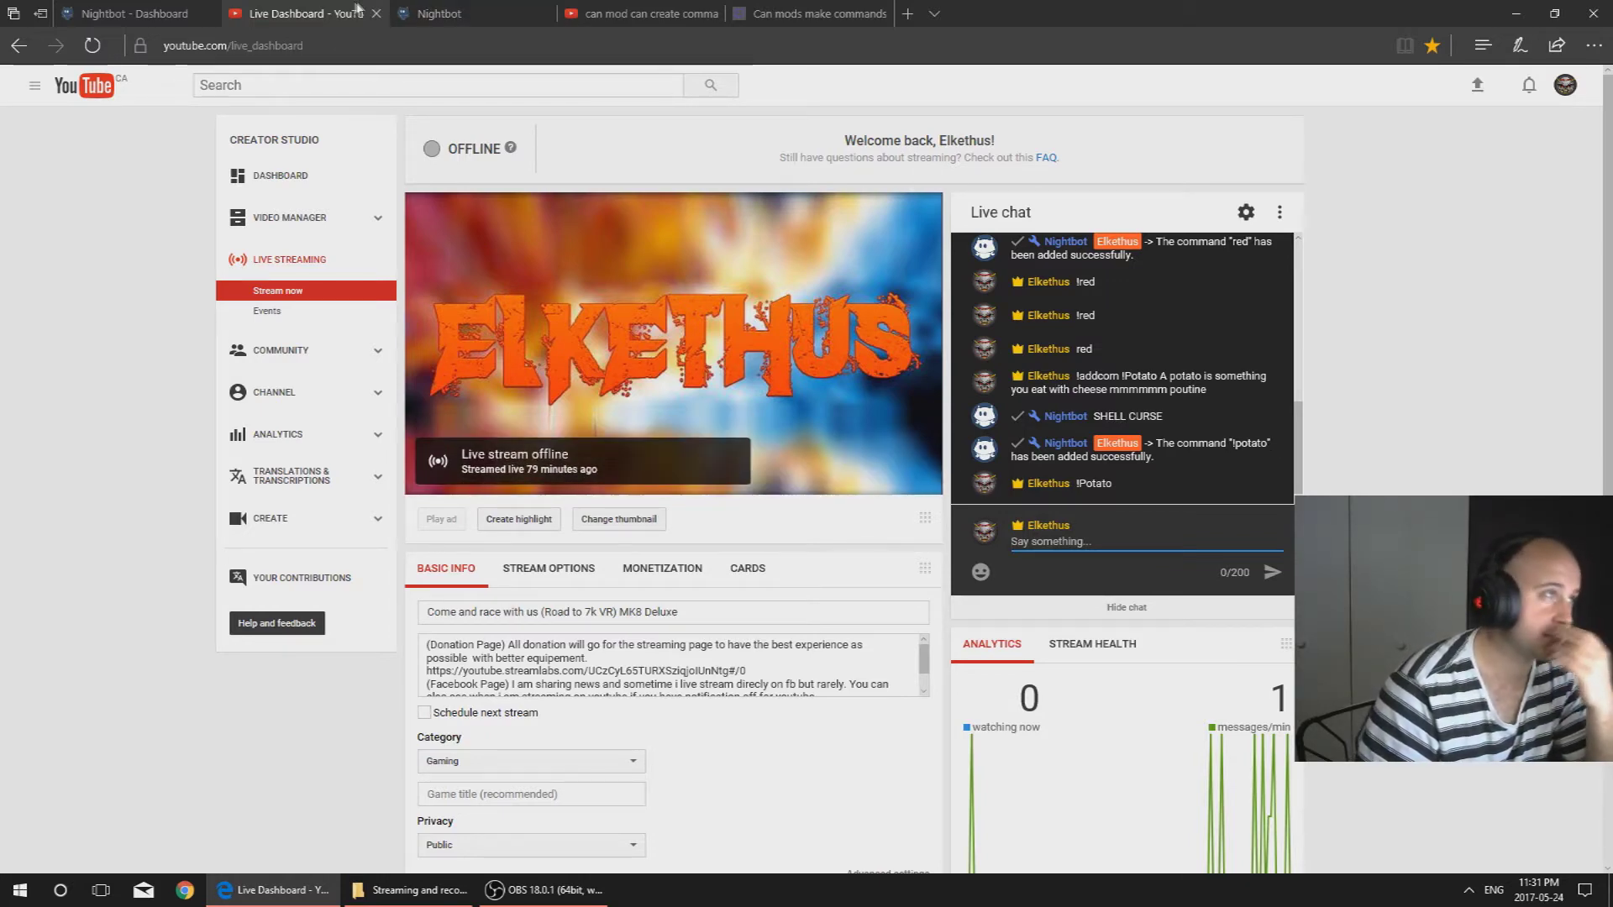
{"action": "left_click", "coordinate": [433, 13]}
{"action": "left_click", "coordinate": [751, 357]}
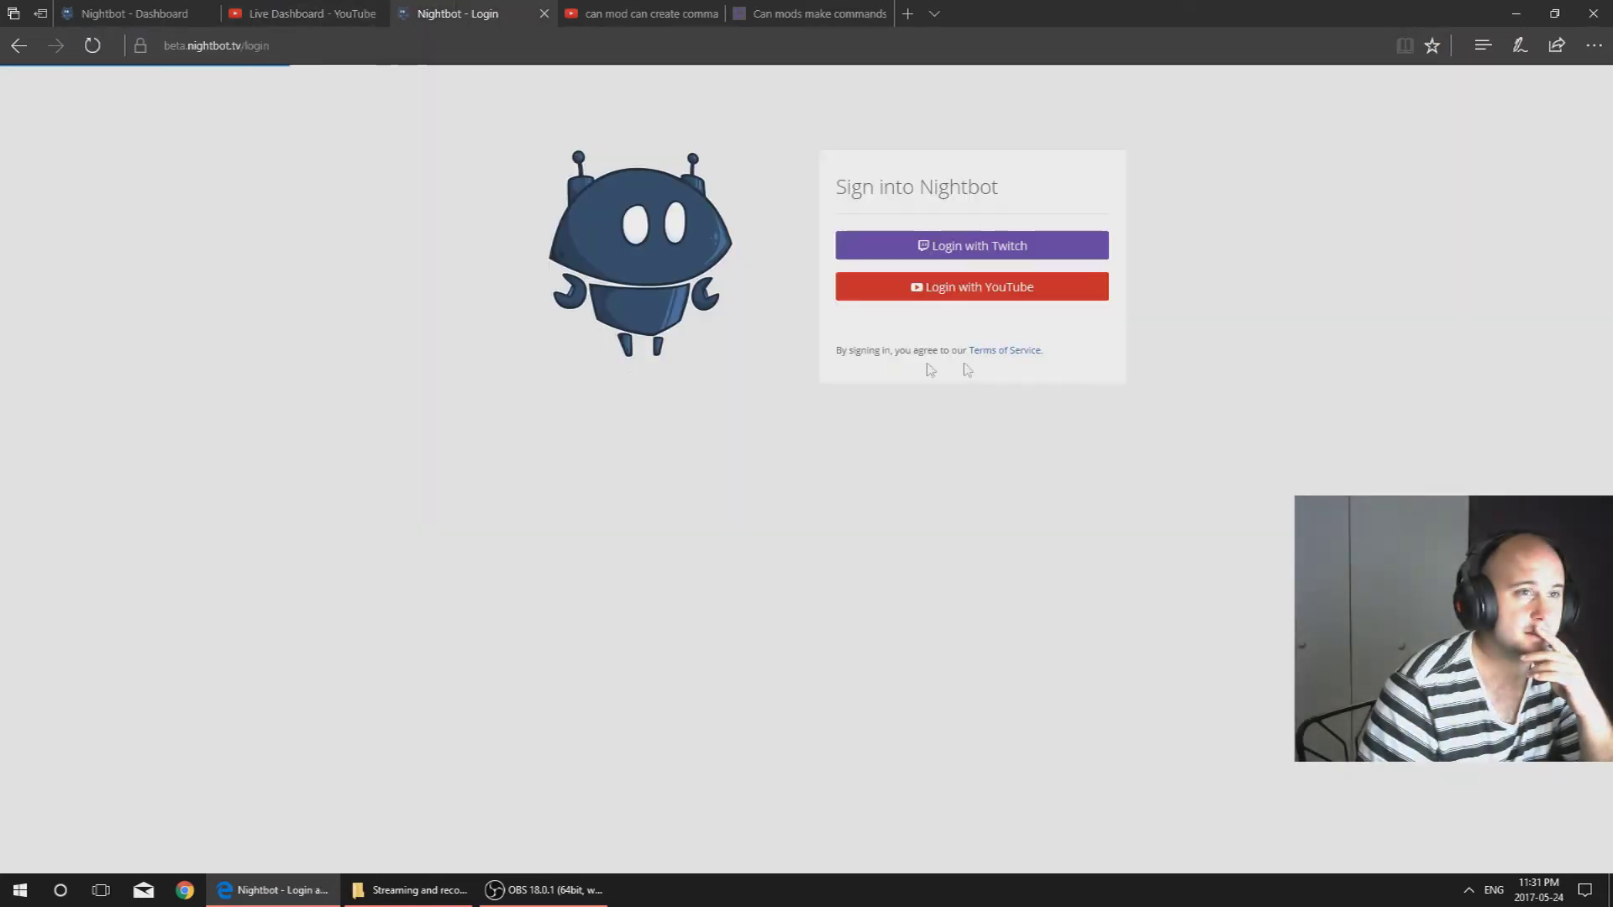
{"action": "left_click", "coordinate": [994, 292]}
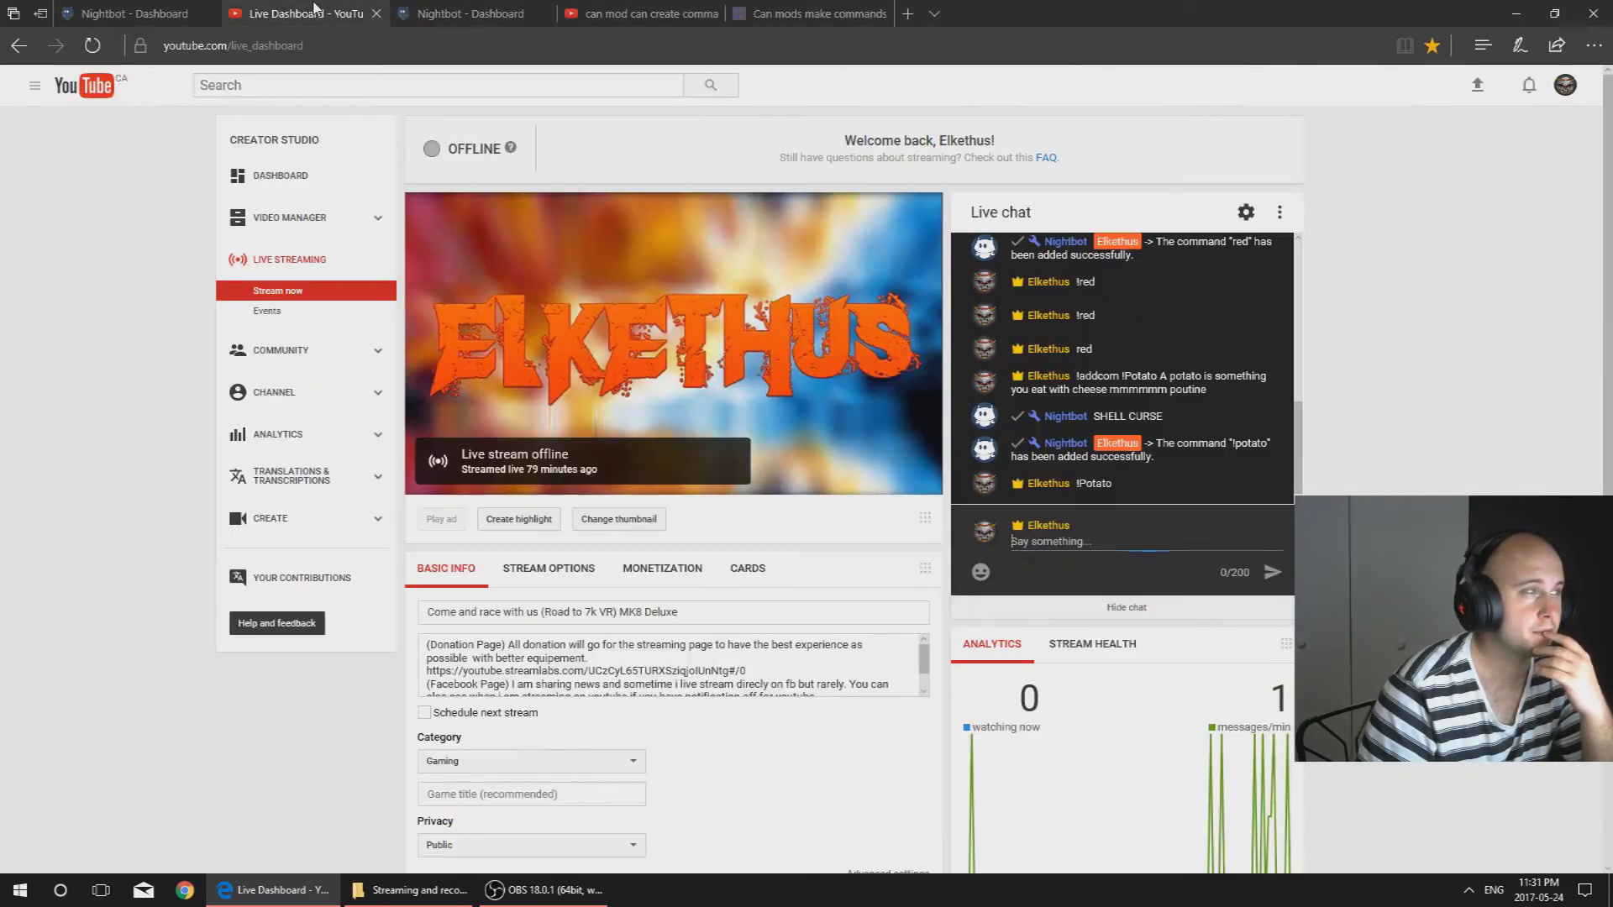
{"action": "left_click", "coordinate": [319, 12]}
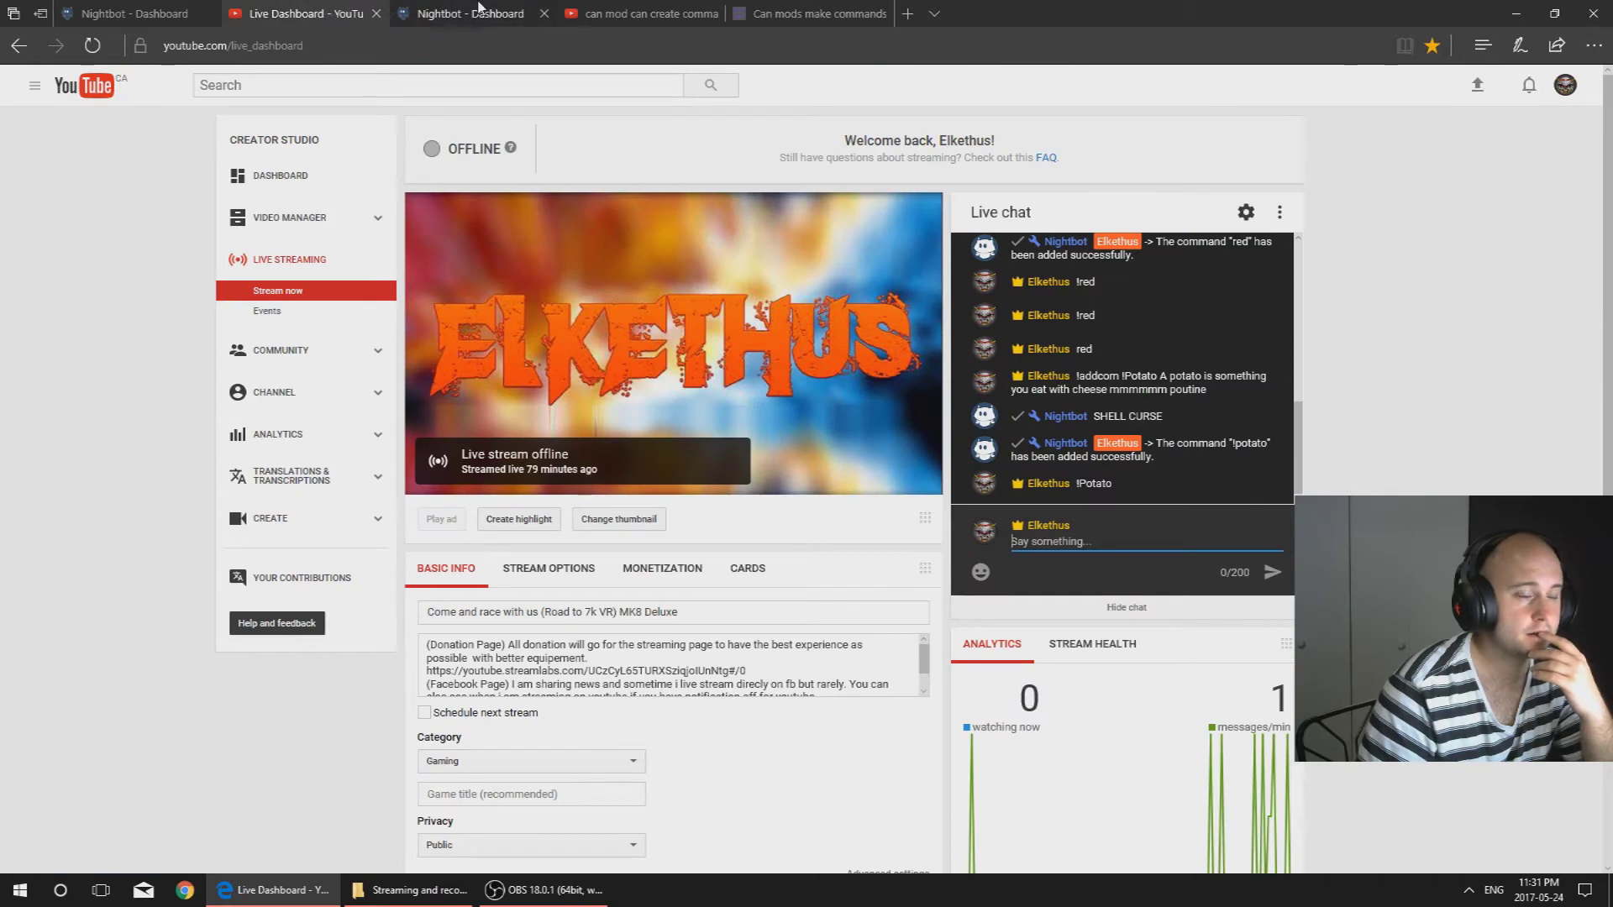
{"action": "left_click", "coordinate": [501, 51]}
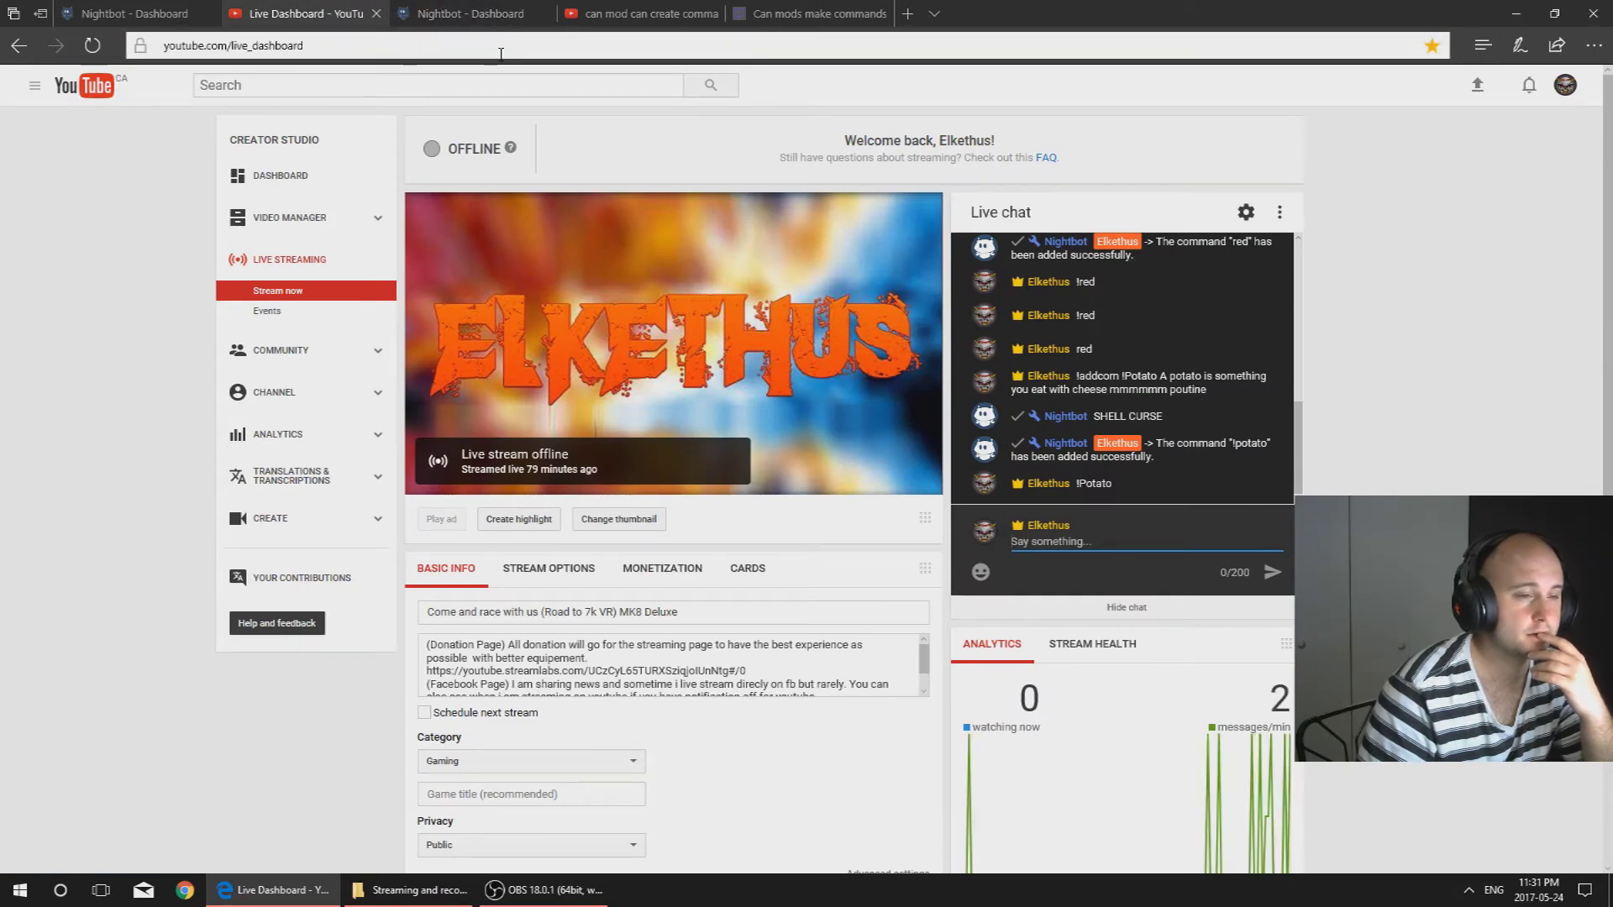
{"action": "scroll", "coordinate": [1162, 339], "scroll_direction": "down", "scroll_amount": 3}
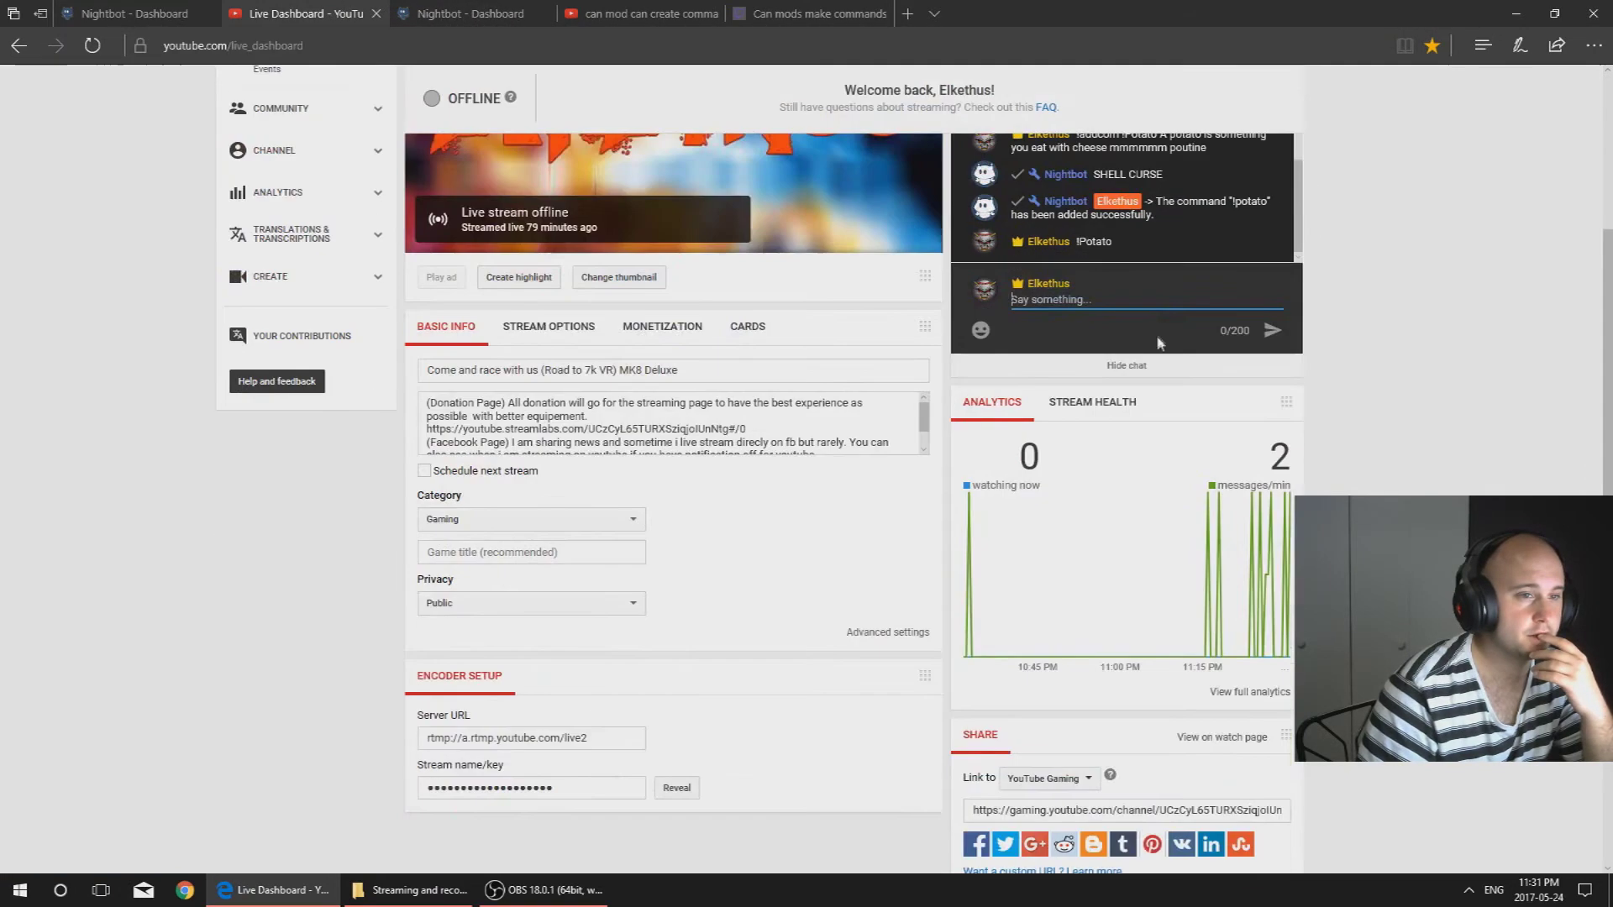
{"action": "scroll", "coordinate": [1238, 325], "scroll_direction": "up", "scroll_amount": 3}
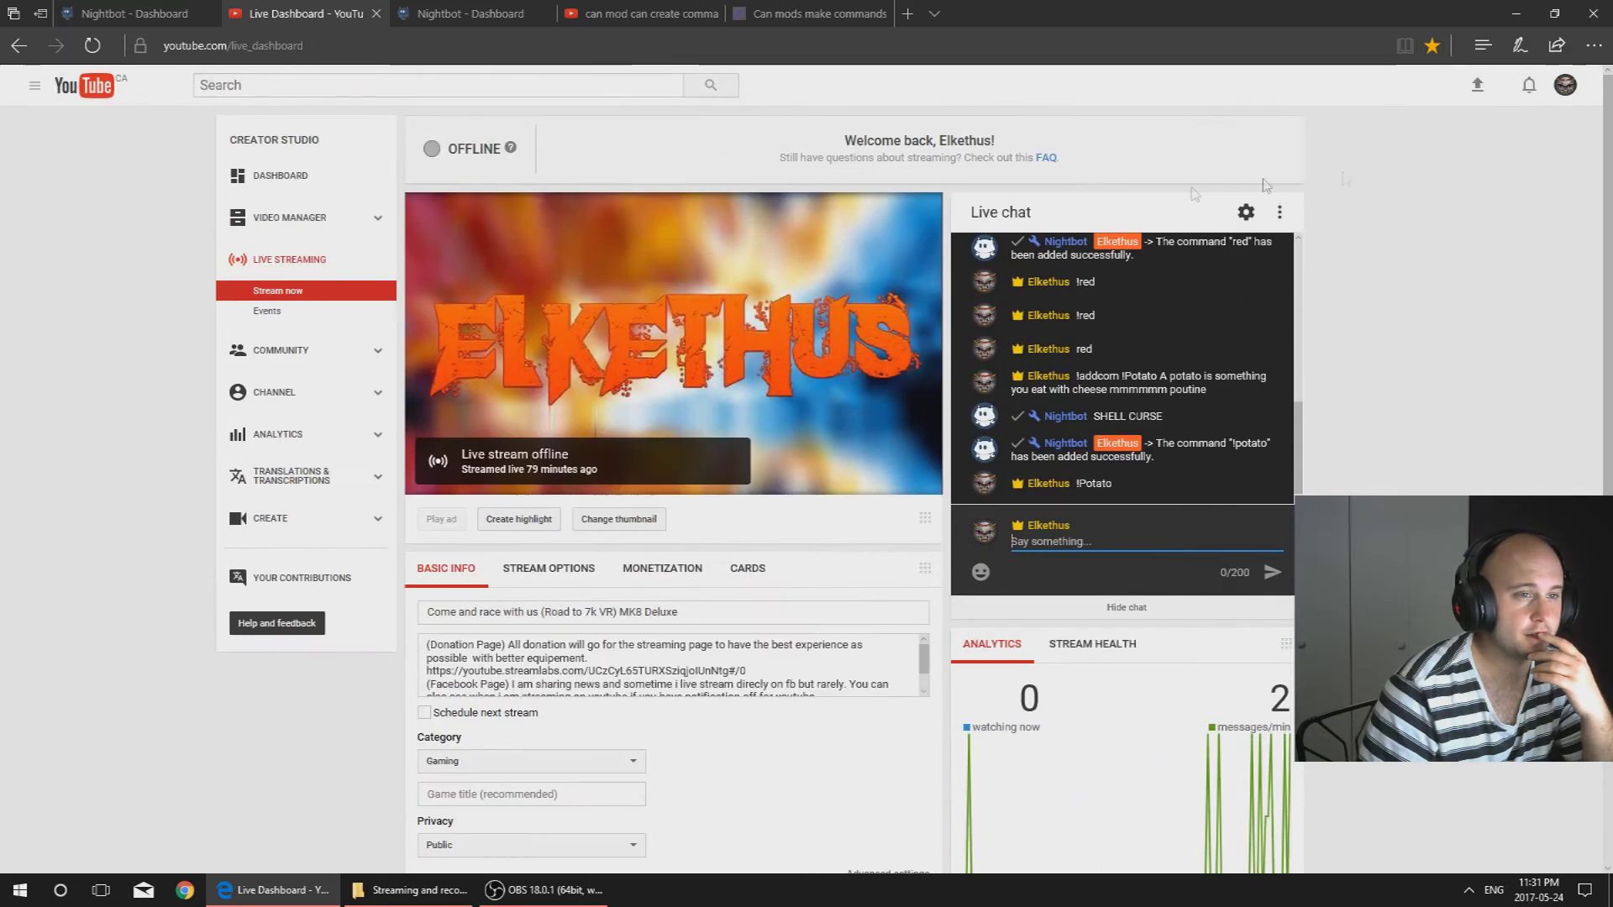
{"action": "left_click", "coordinate": [490, 14]}
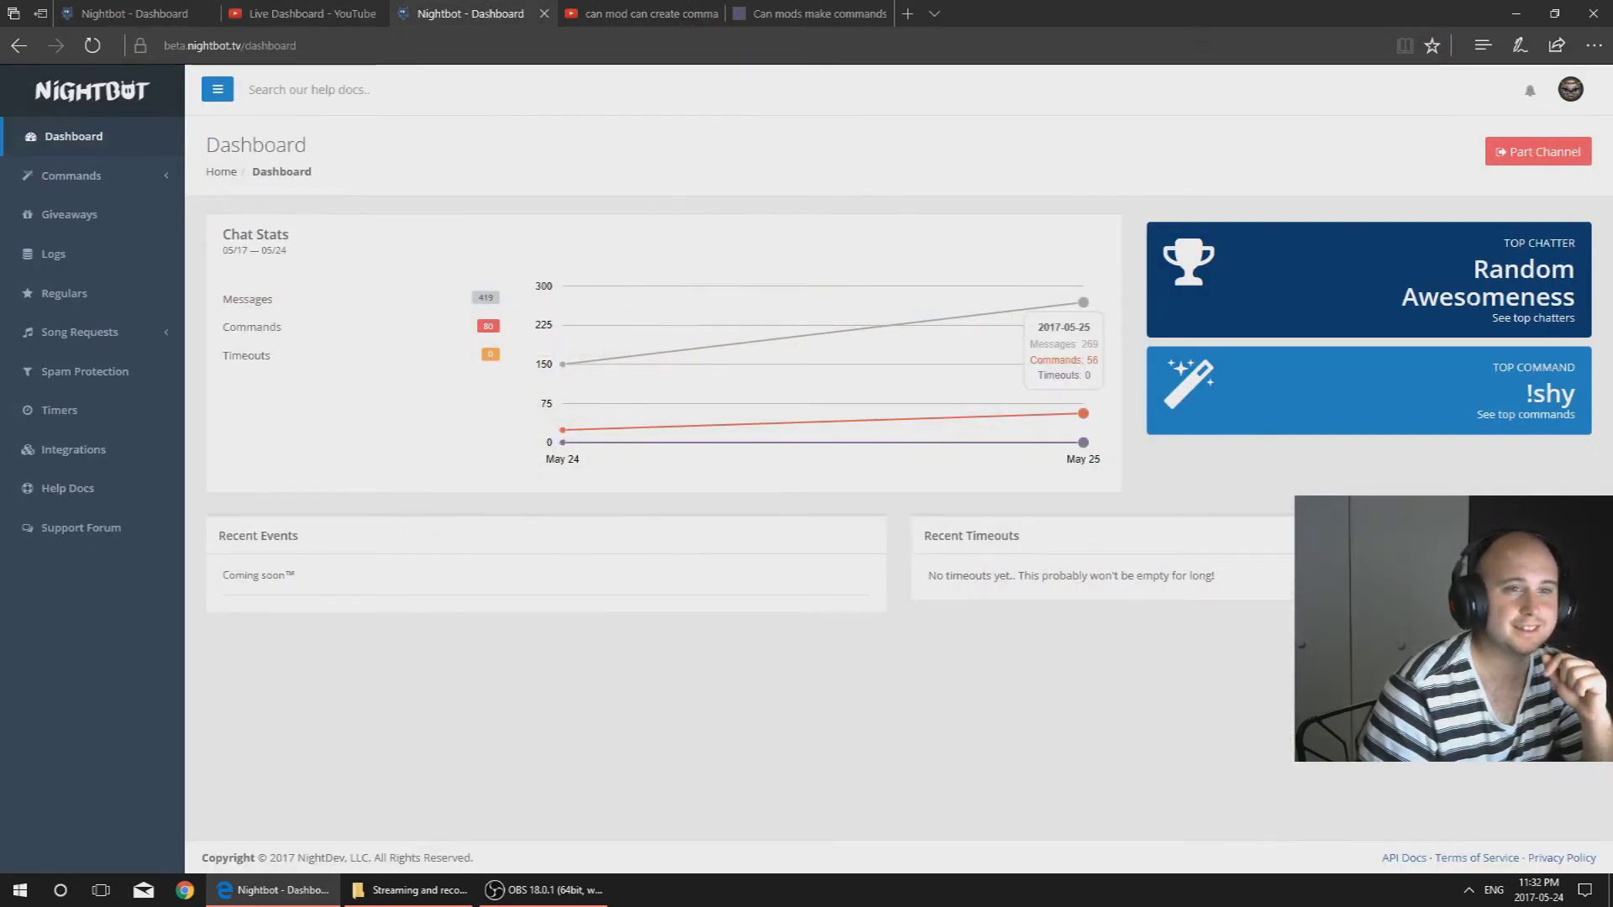
Step: Open Nightbot's Commands > Custom list, comparing it with the Live Dashboard chat
{"action": "left_click", "coordinate": [139, 174]}
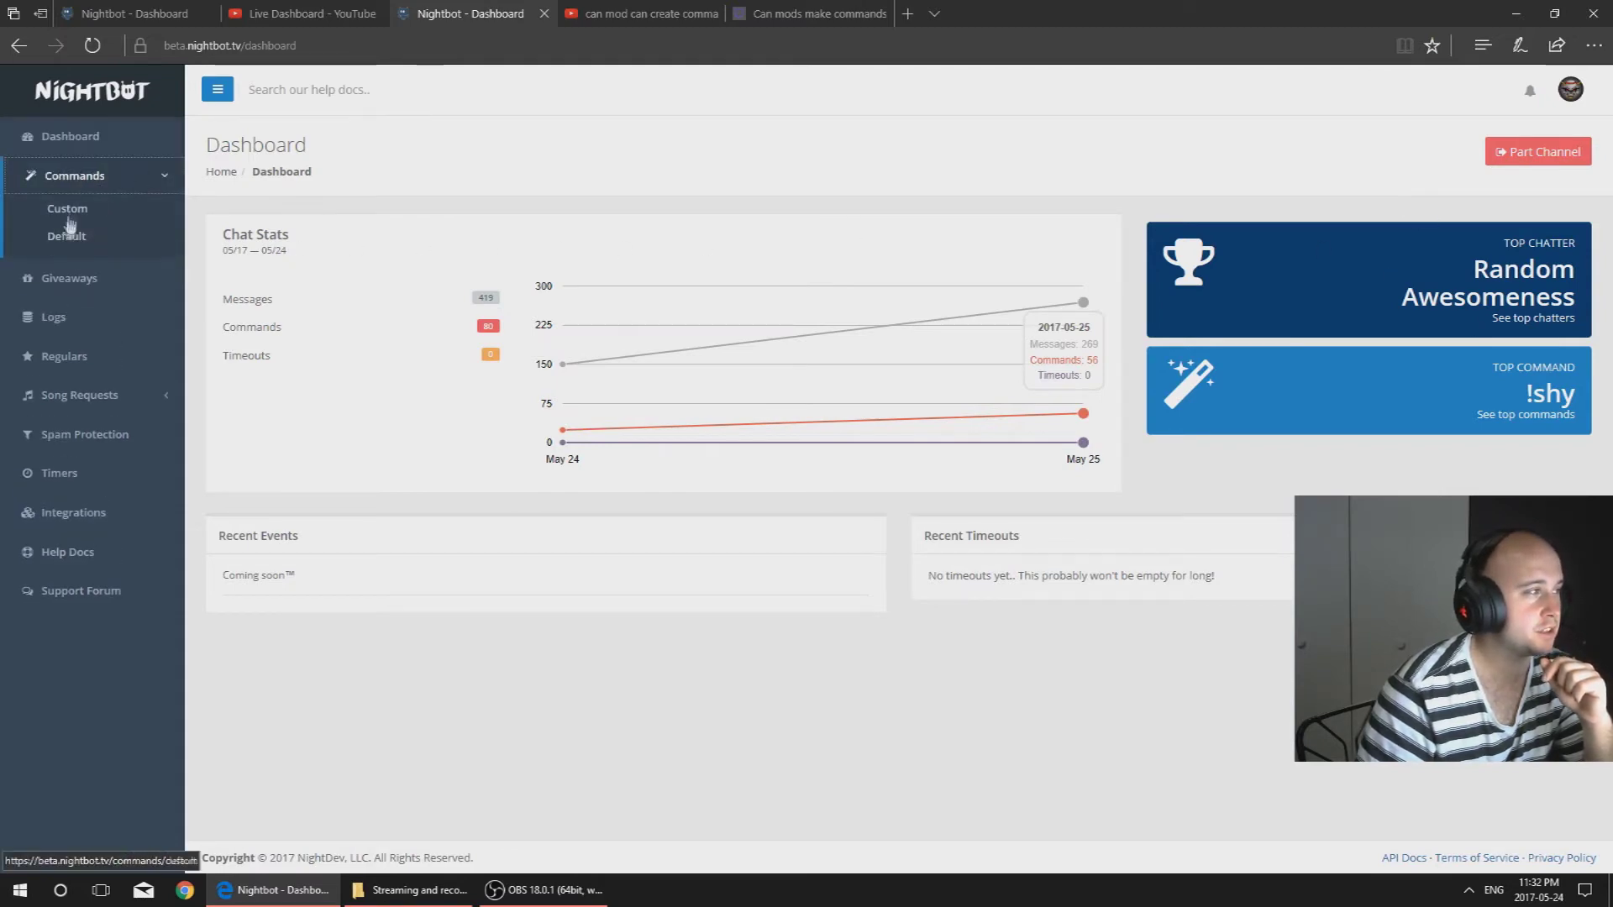
{"action": "left_click", "coordinate": [85, 205]}
{"action": "left_click", "coordinate": [311, 13]}
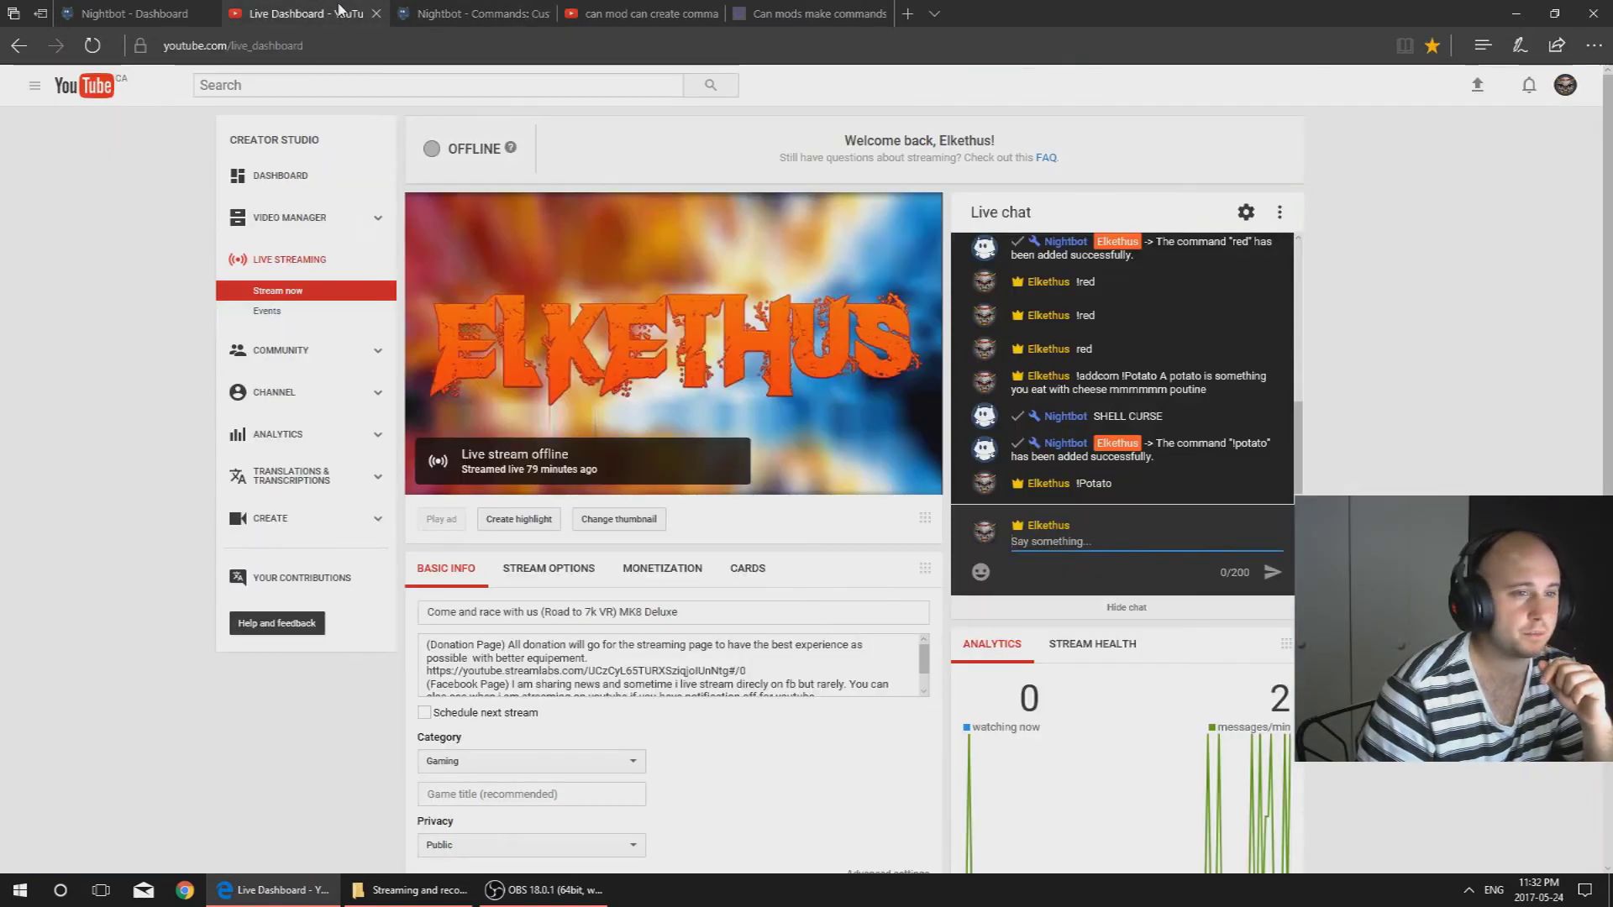
{"action": "left_click", "coordinate": [436, 7]}
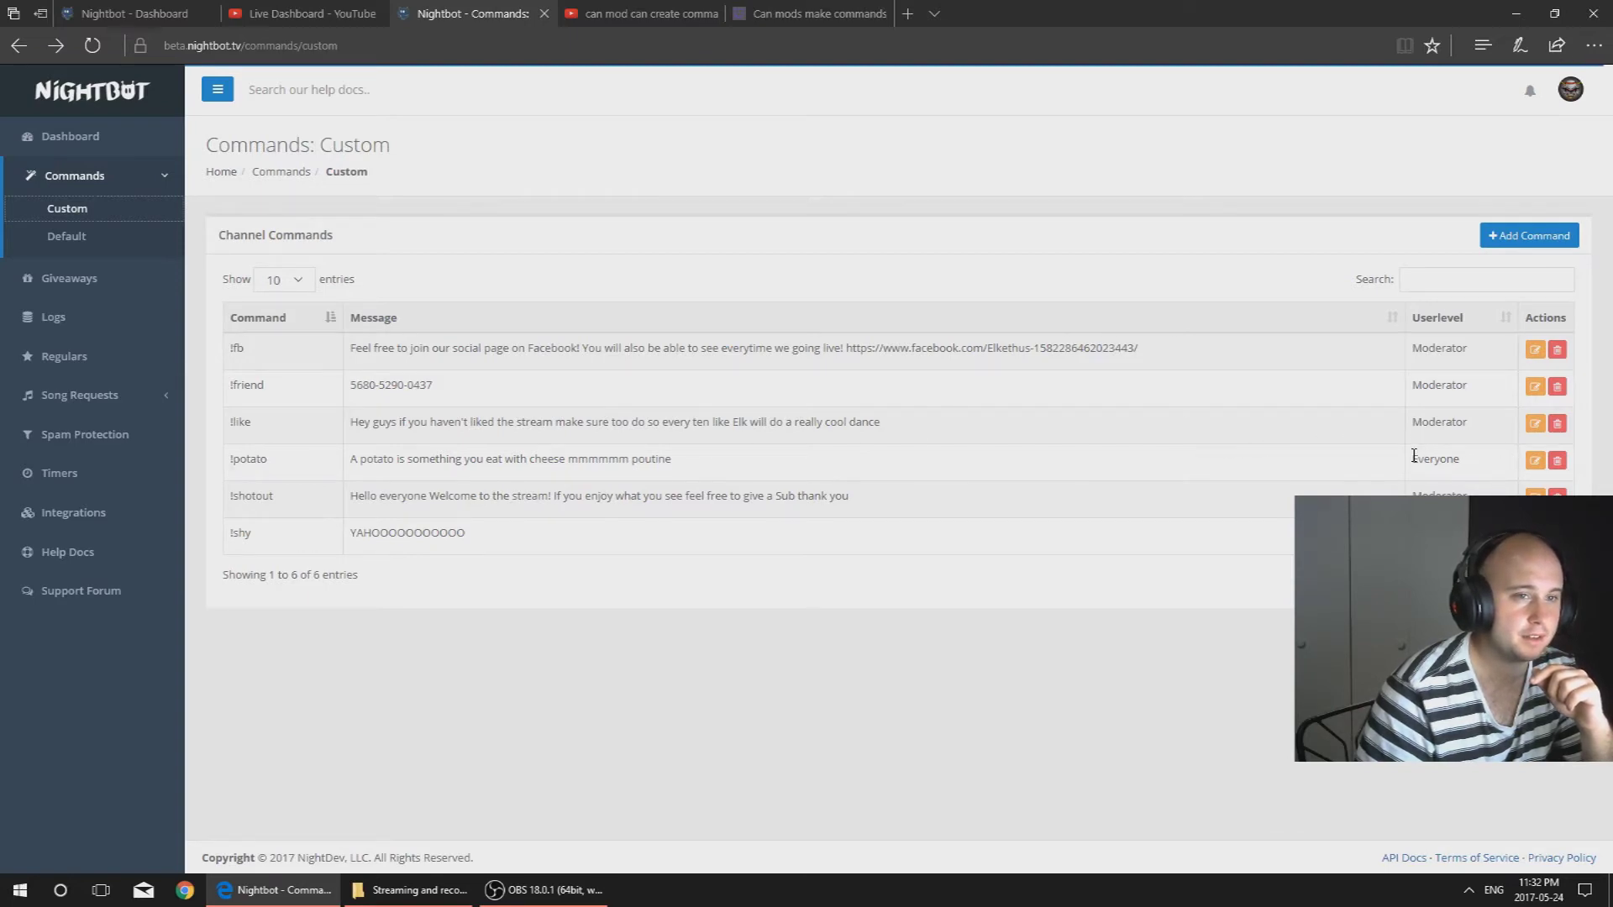
{"action": "left_click", "coordinate": [656, 13]}
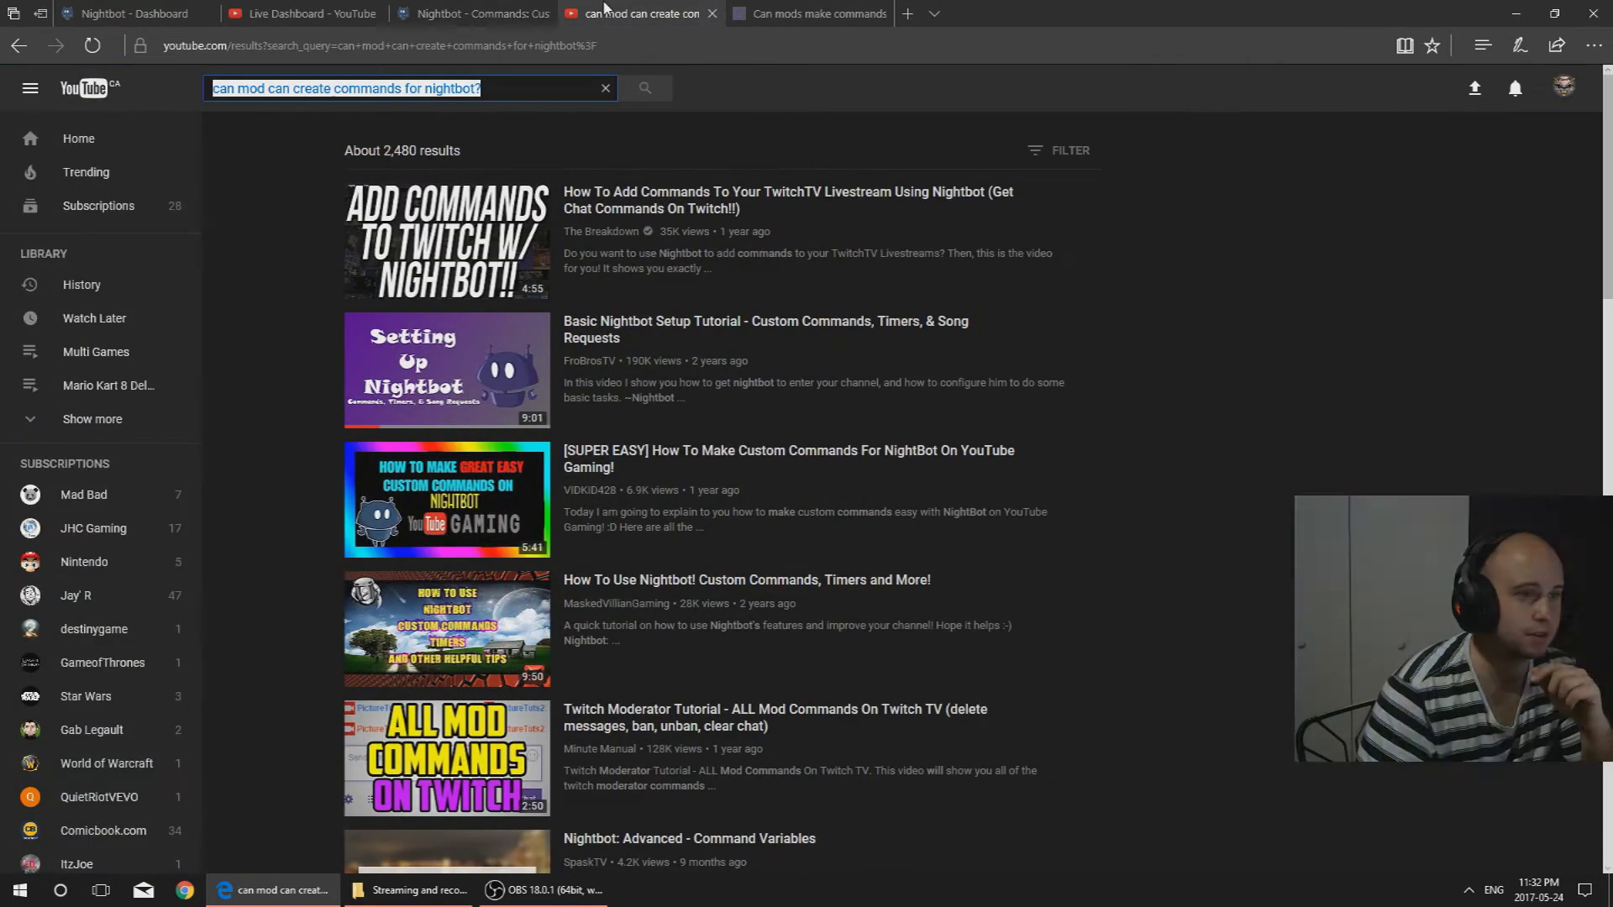
{"action": "left_click", "coordinate": [313, 10]}
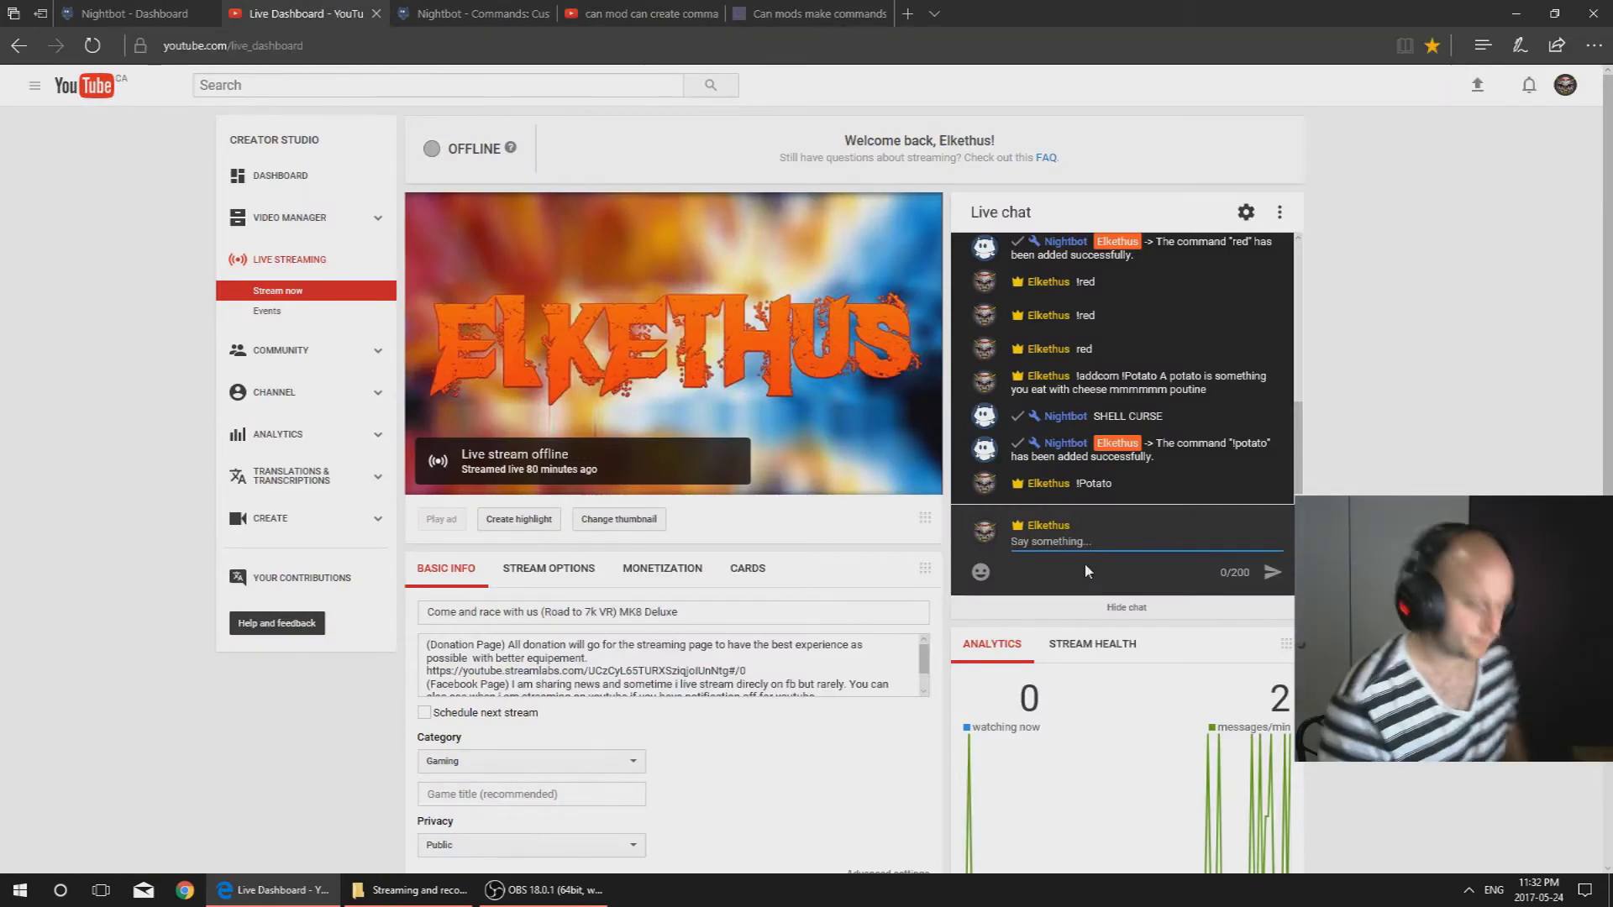
Step: Send !Potato in the Say something chat box, correcting its capitalisation first
{"action": "type", "text": "!pot"}
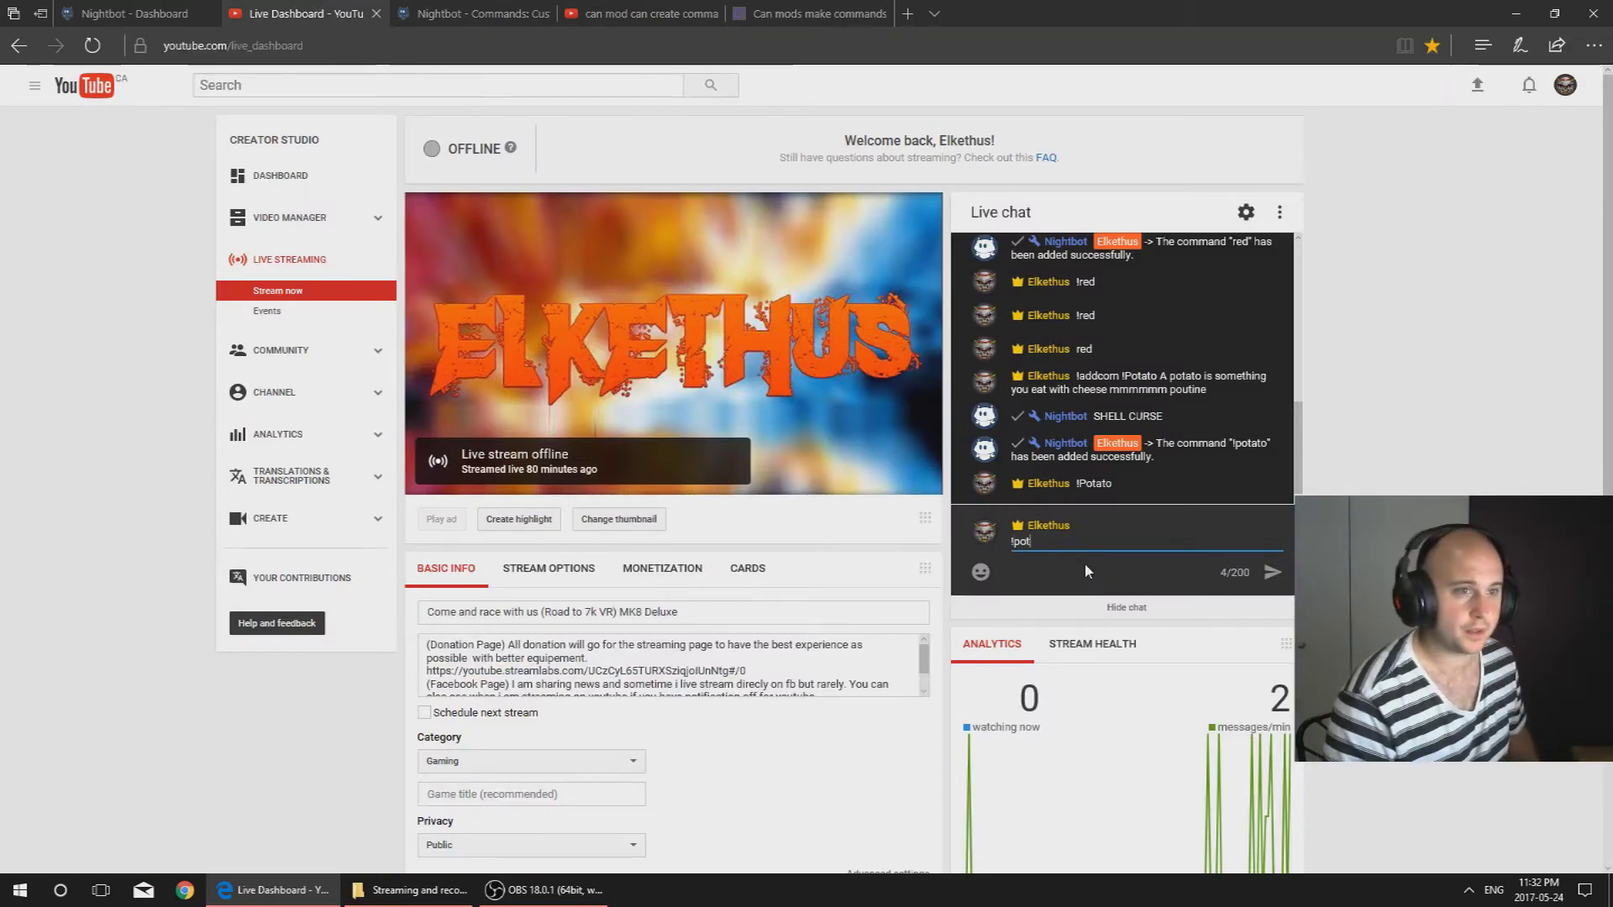
{"action": "key", "text": "BackSpace"}
{"action": "key", "text": "BackSpace"}
{"action": "key", "text": "BackSpace"}
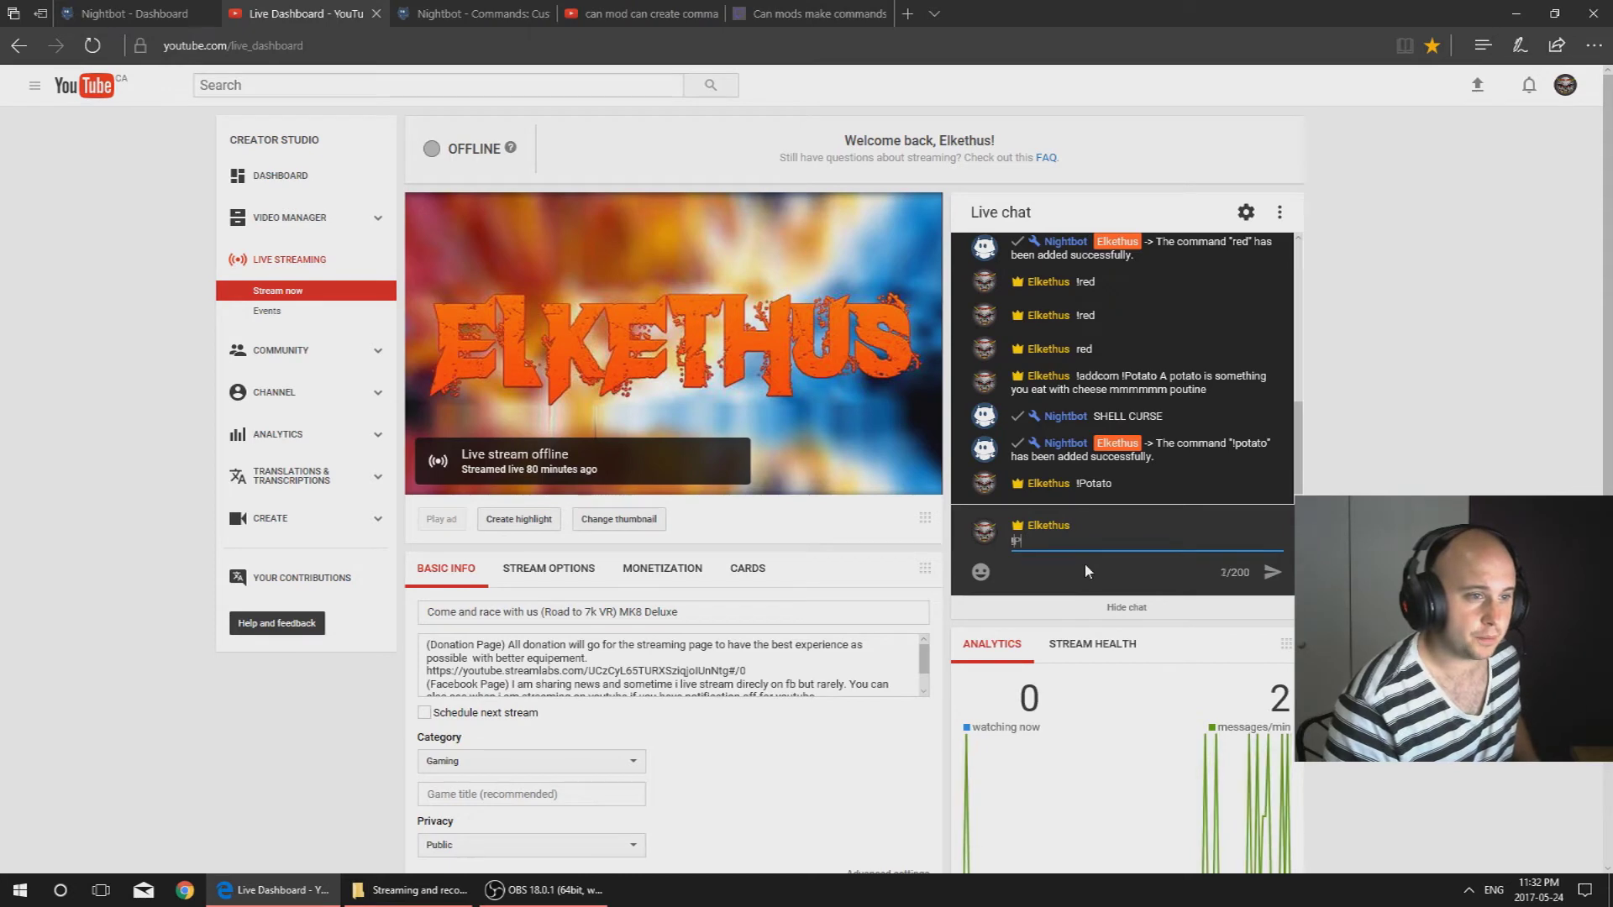
{"action": "type", "text": "Potato"}
{"action": "key", "text": "Return"}
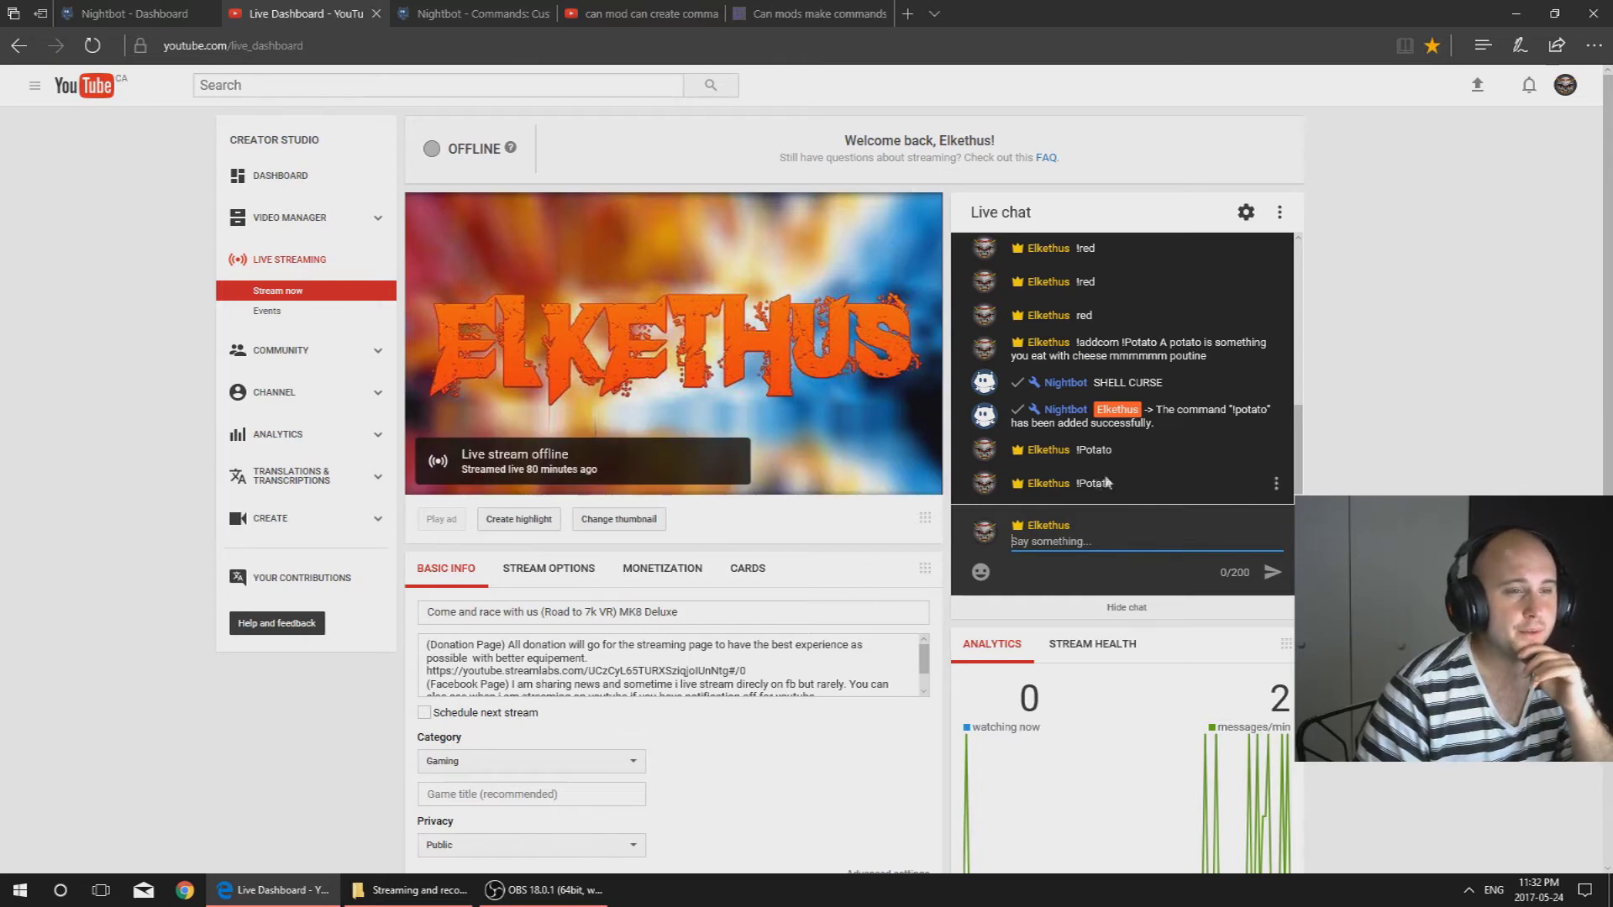
Step: Search YouTube for the 'game of throne' season 7 trailer suggestion, then return to the Live Dashboard
{"action": "left_click", "coordinate": [789, 13]}
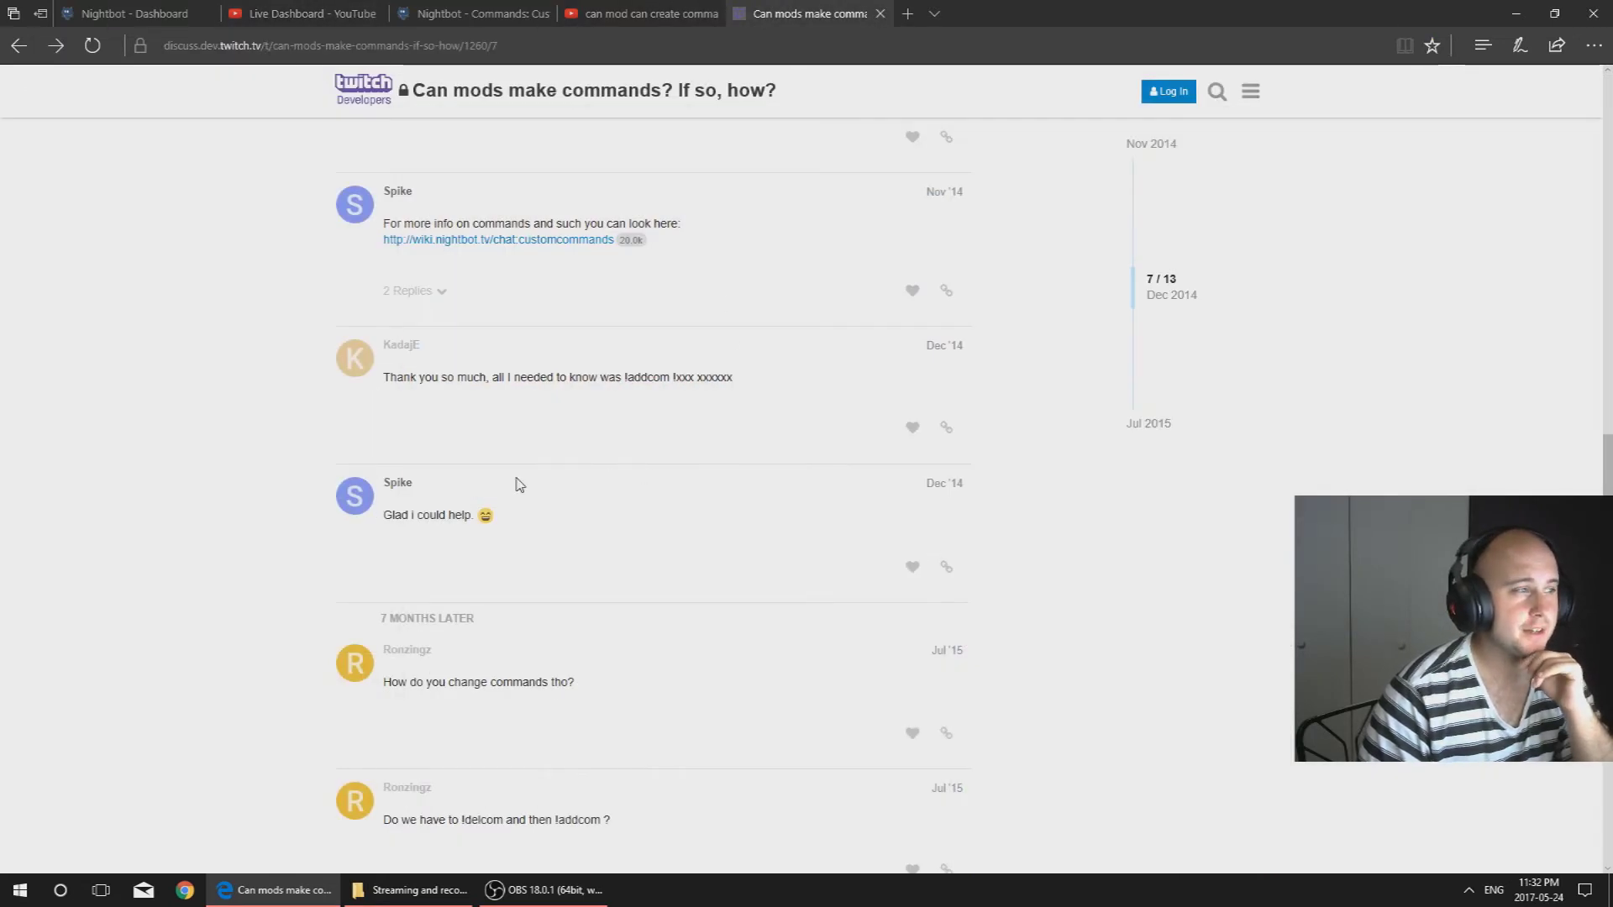
{"action": "left_click", "coordinate": [689, 10]}
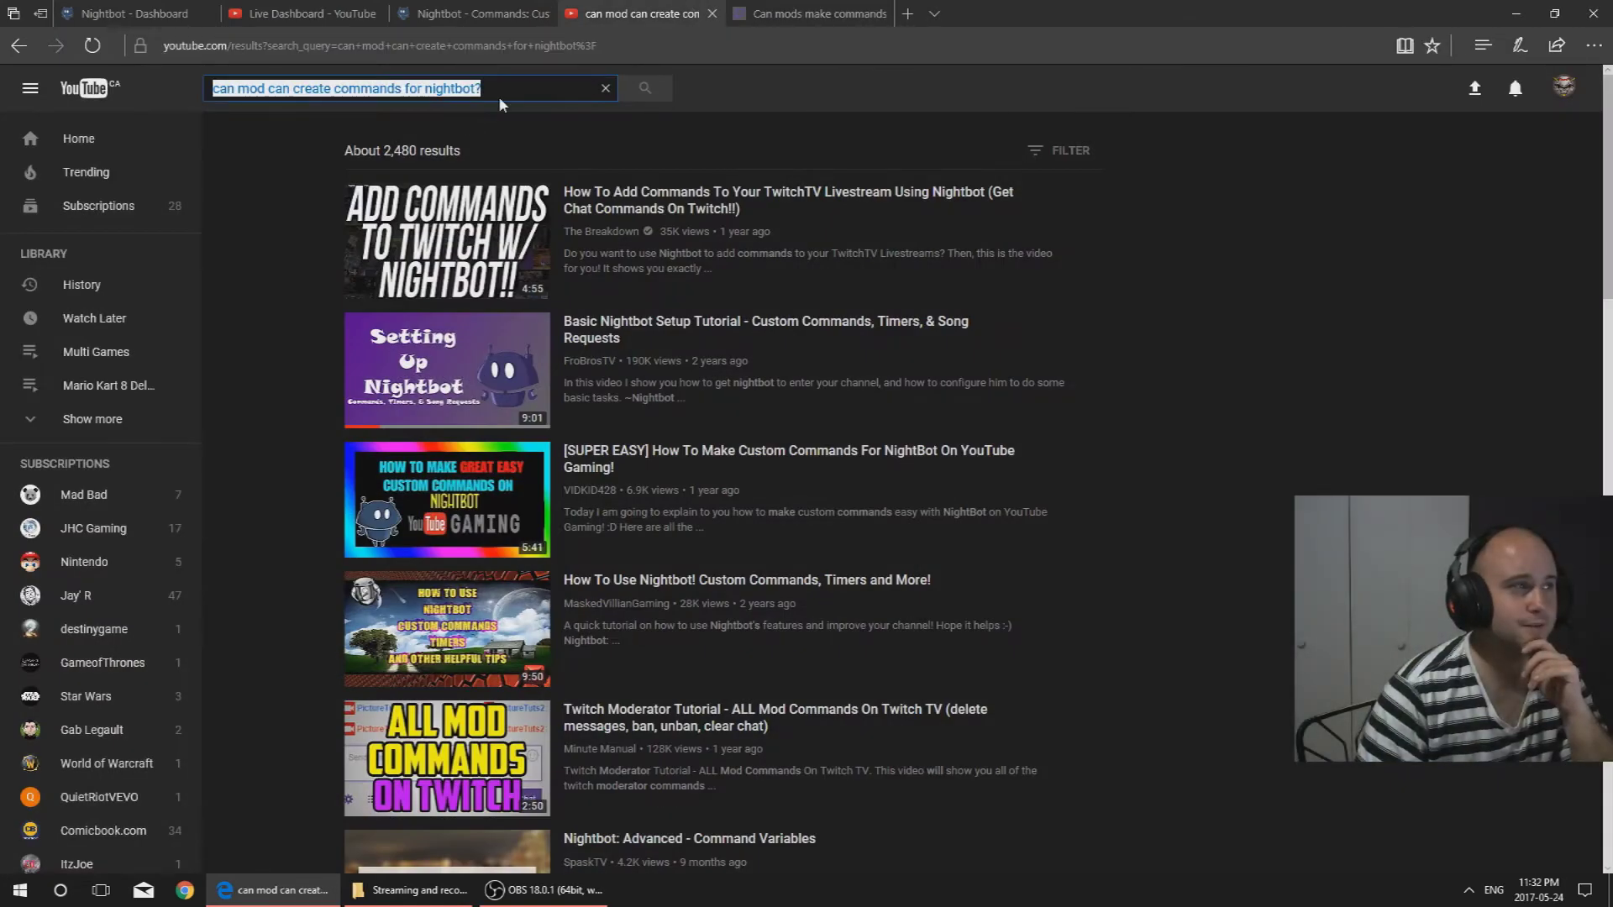
{"action": "left_click", "coordinate": [605, 88]}
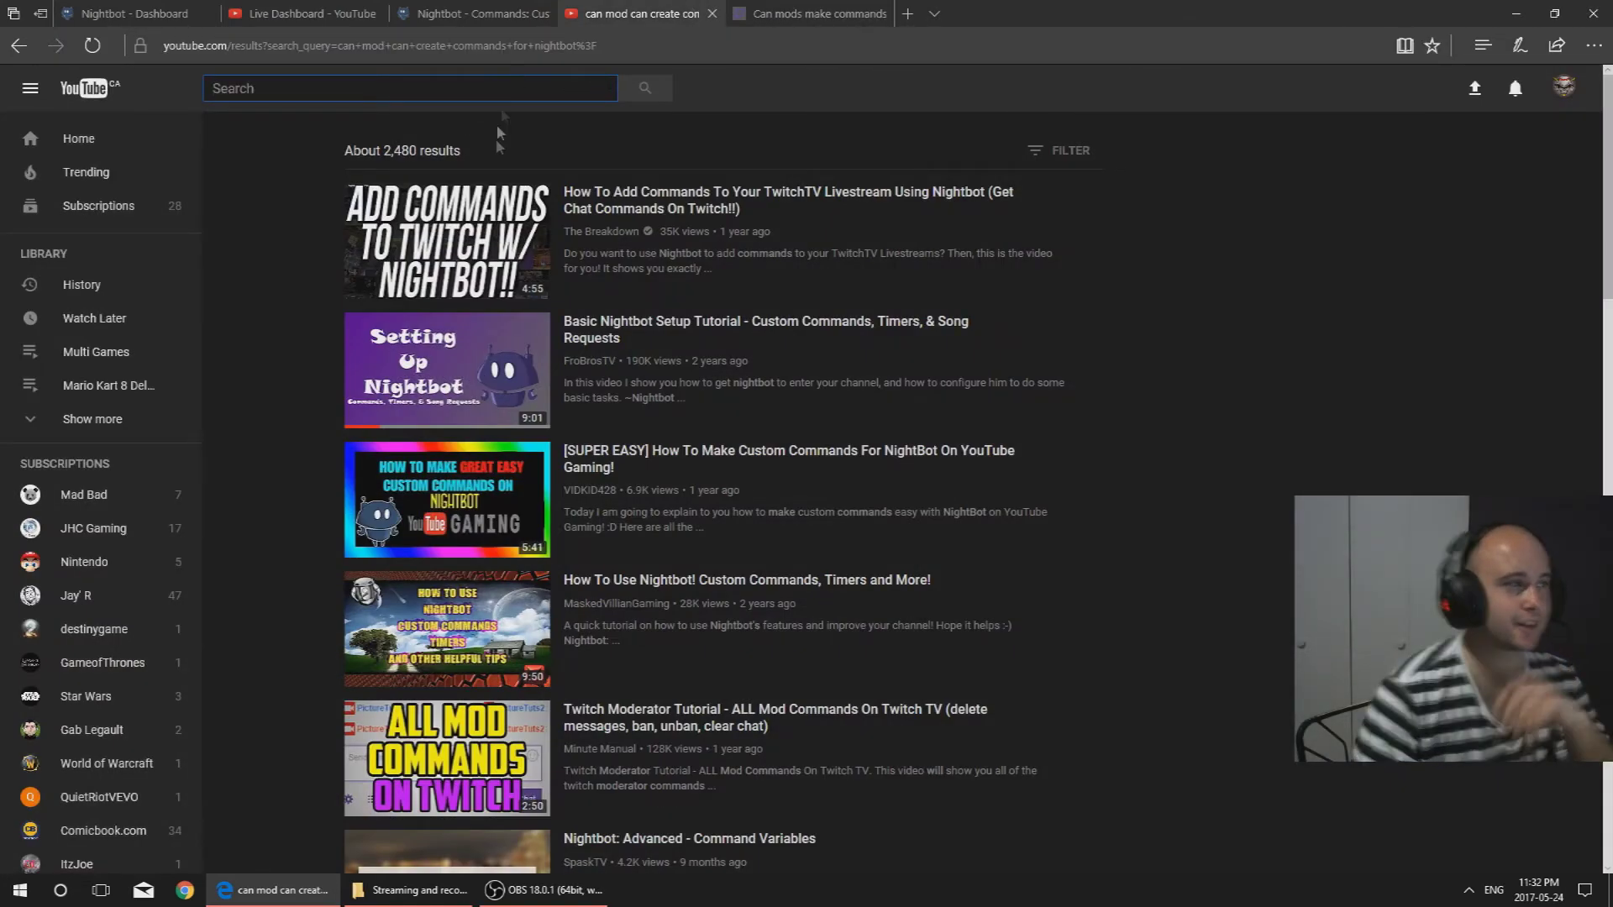
{"action": "type", "text": "game of t"}
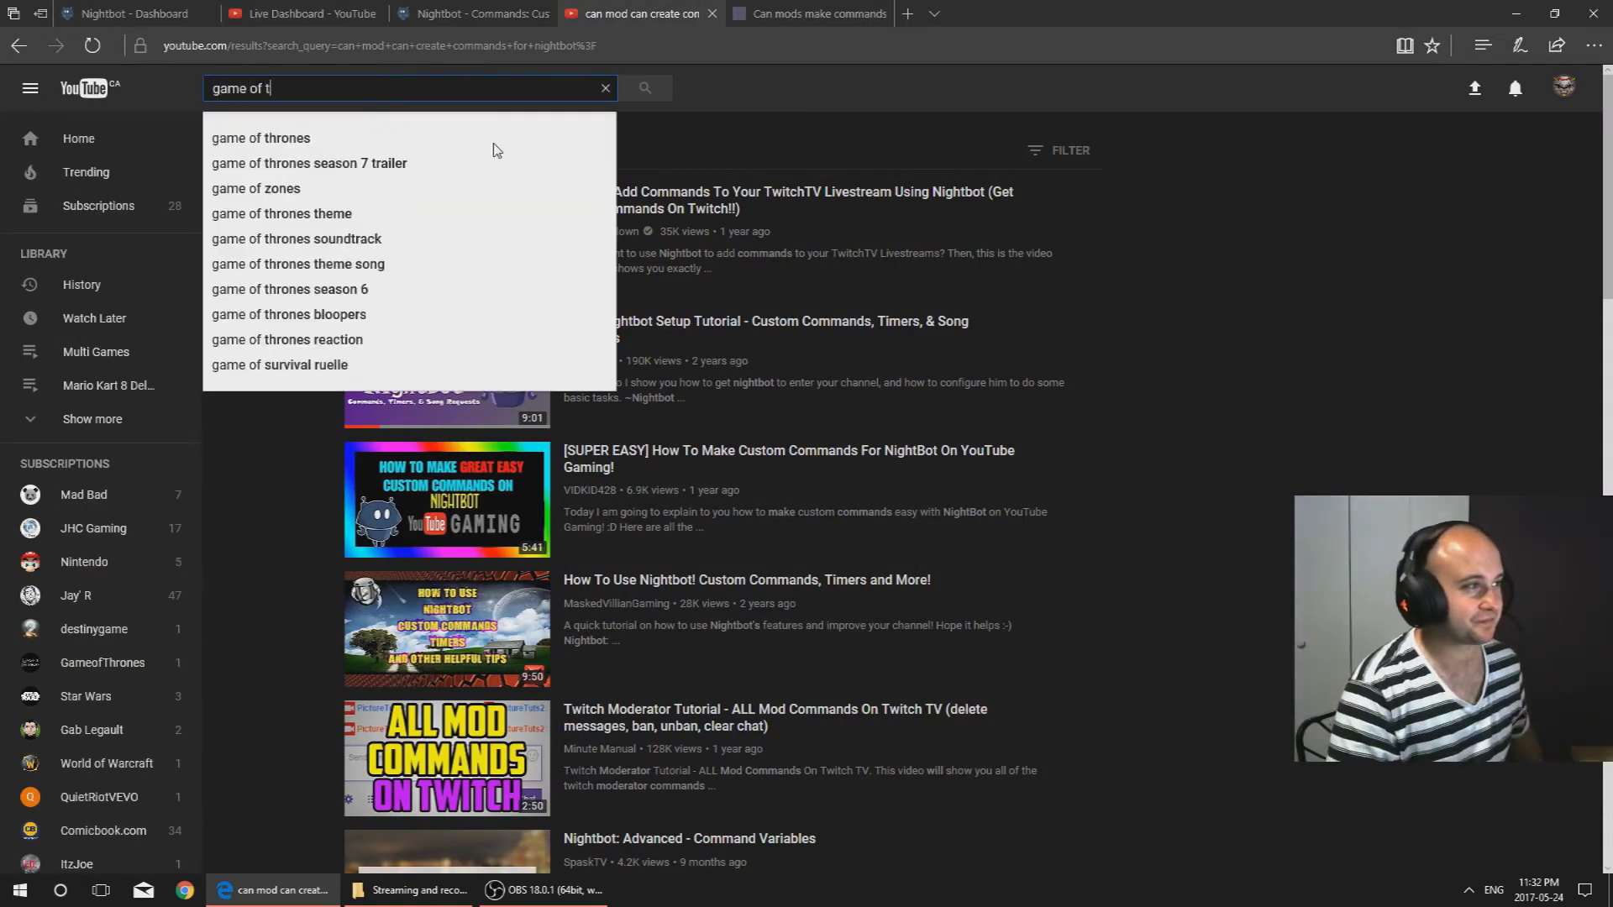
{"action": "type", "text": "hrone"}
{"action": "key", "text": "Down"}
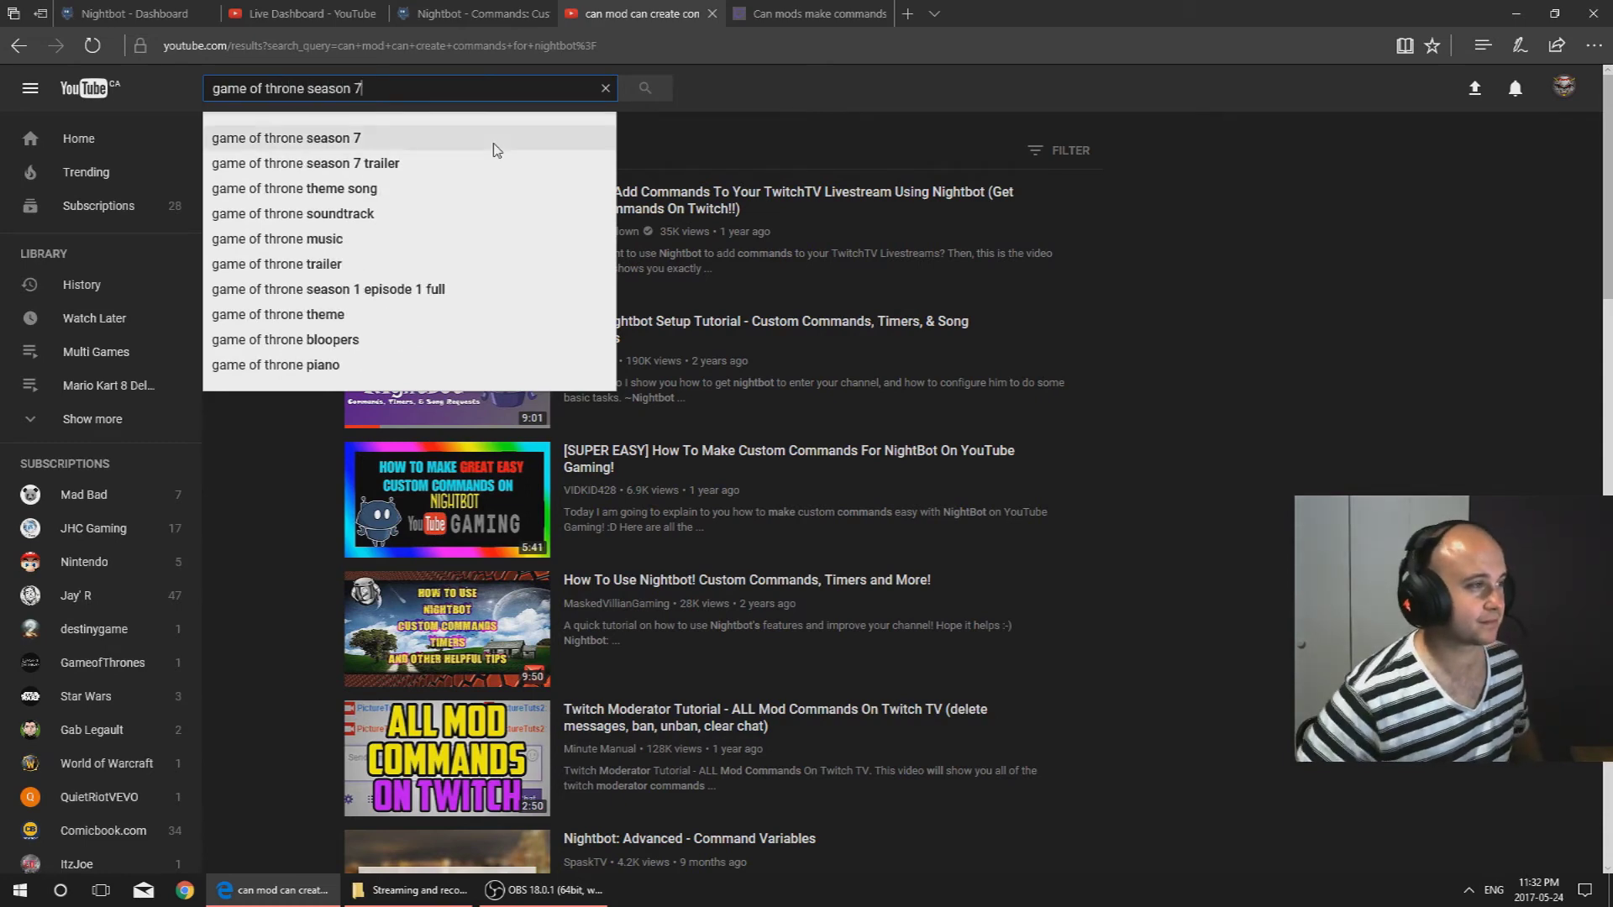
{"action": "key", "text": "Down"}
{"action": "key", "text": "Down"}
{"action": "key", "text": "Up"}
{"action": "key", "text": "Return"}
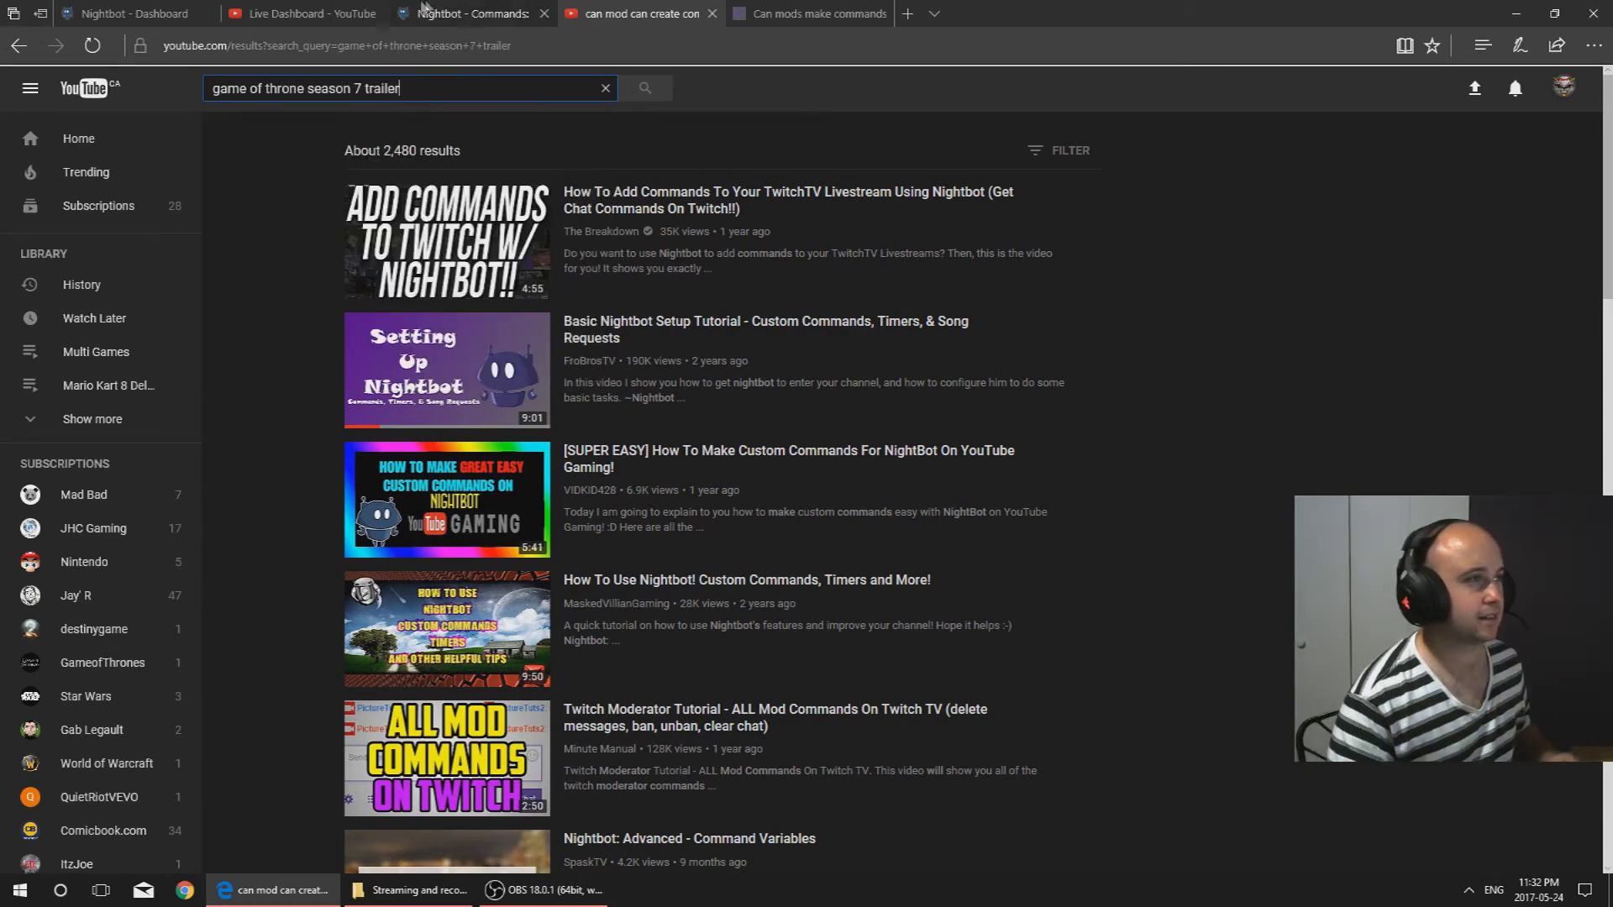
{"action": "left_click", "coordinate": [336, 13]}
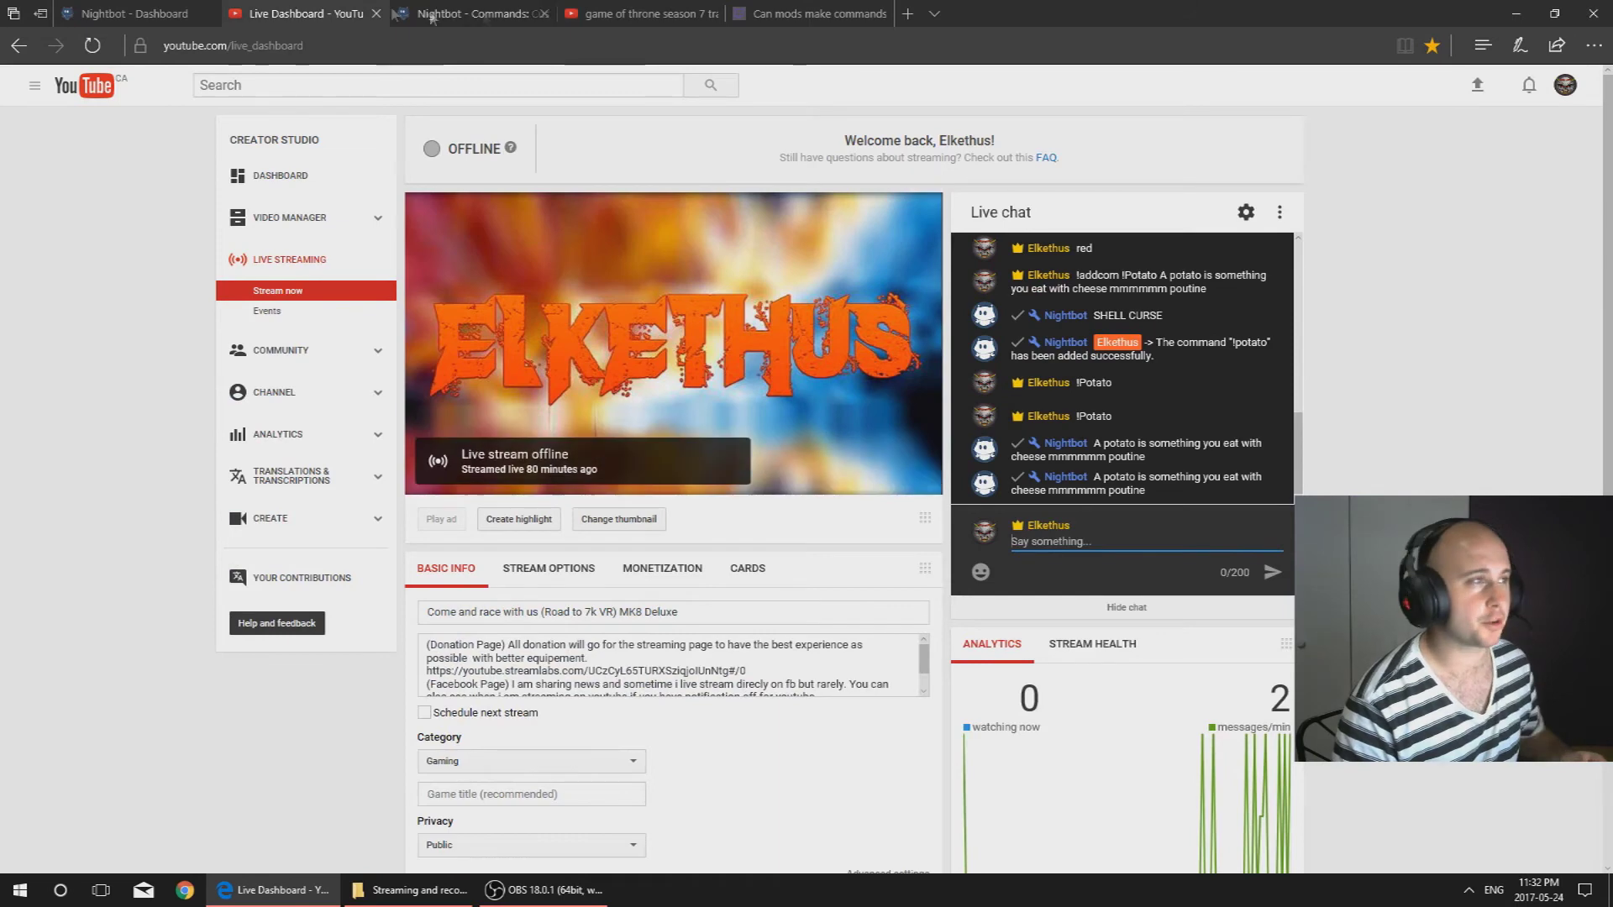
Step: Close the Game of Thrones tab and review Nightbot's two potato replies in chat
{"action": "left_click", "coordinate": [712, 14]}
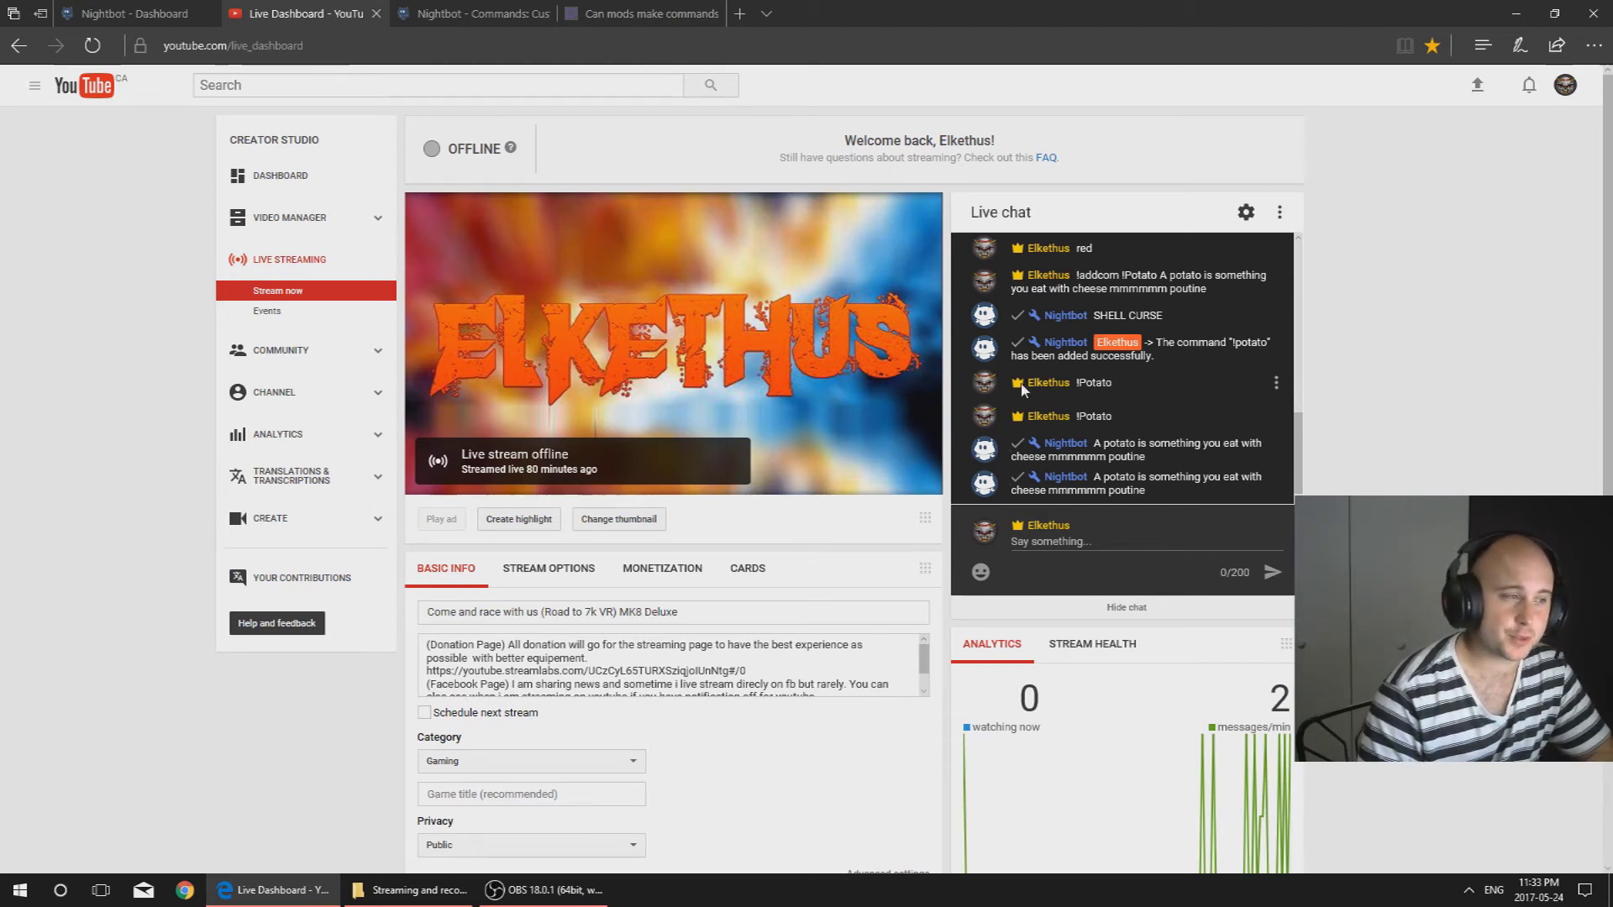
{"action": "scroll", "coordinate": [1186, 435], "scroll_direction": "down", "scroll_amount": 2}
{"action": "scroll", "coordinate": [1232, 383], "scroll_direction": "up", "scroll_amount": 2}
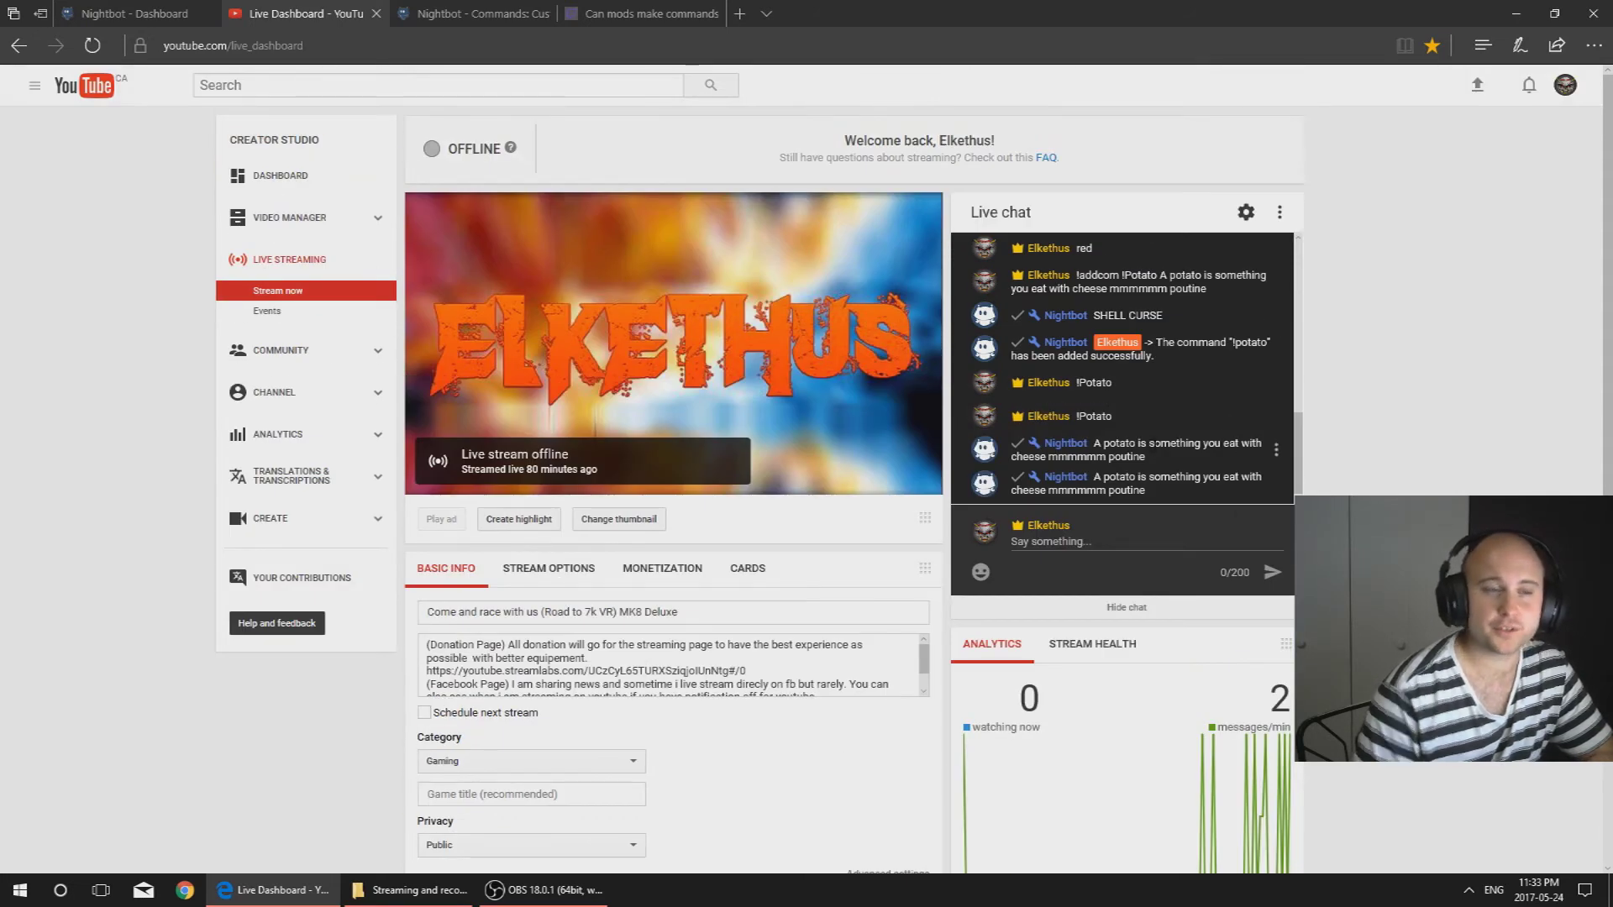
{"action": "left_click", "coordinate": [1105, 540]}
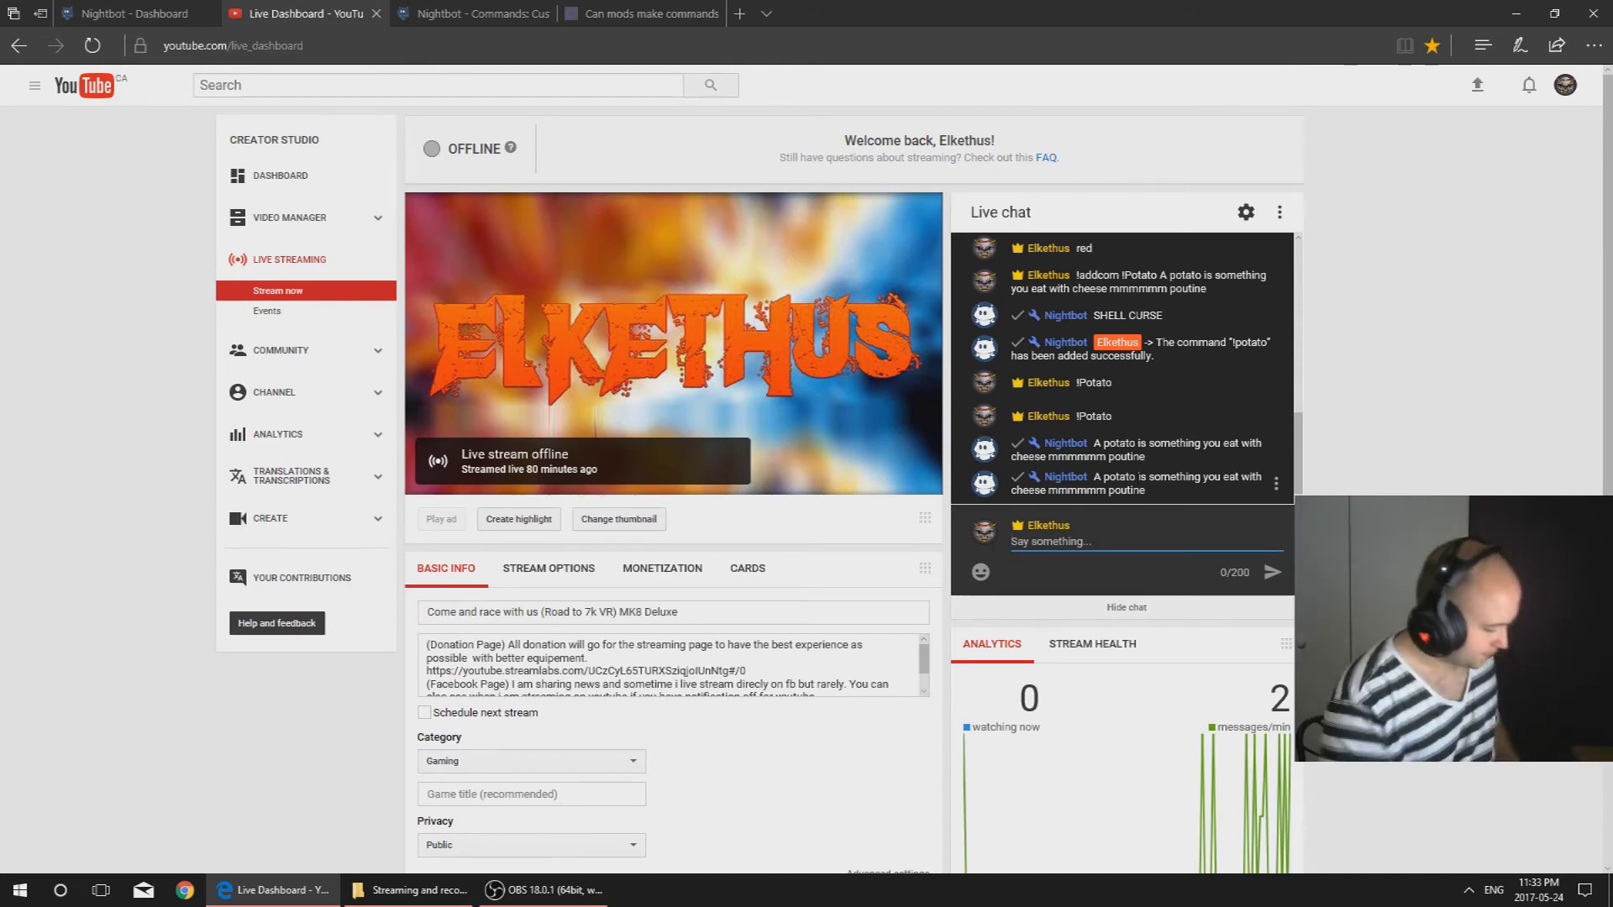
Step: Post the !Addcom PROUT message with no reply text, then start a new message with '!'
{"action": "type", "text": "!Ad"}
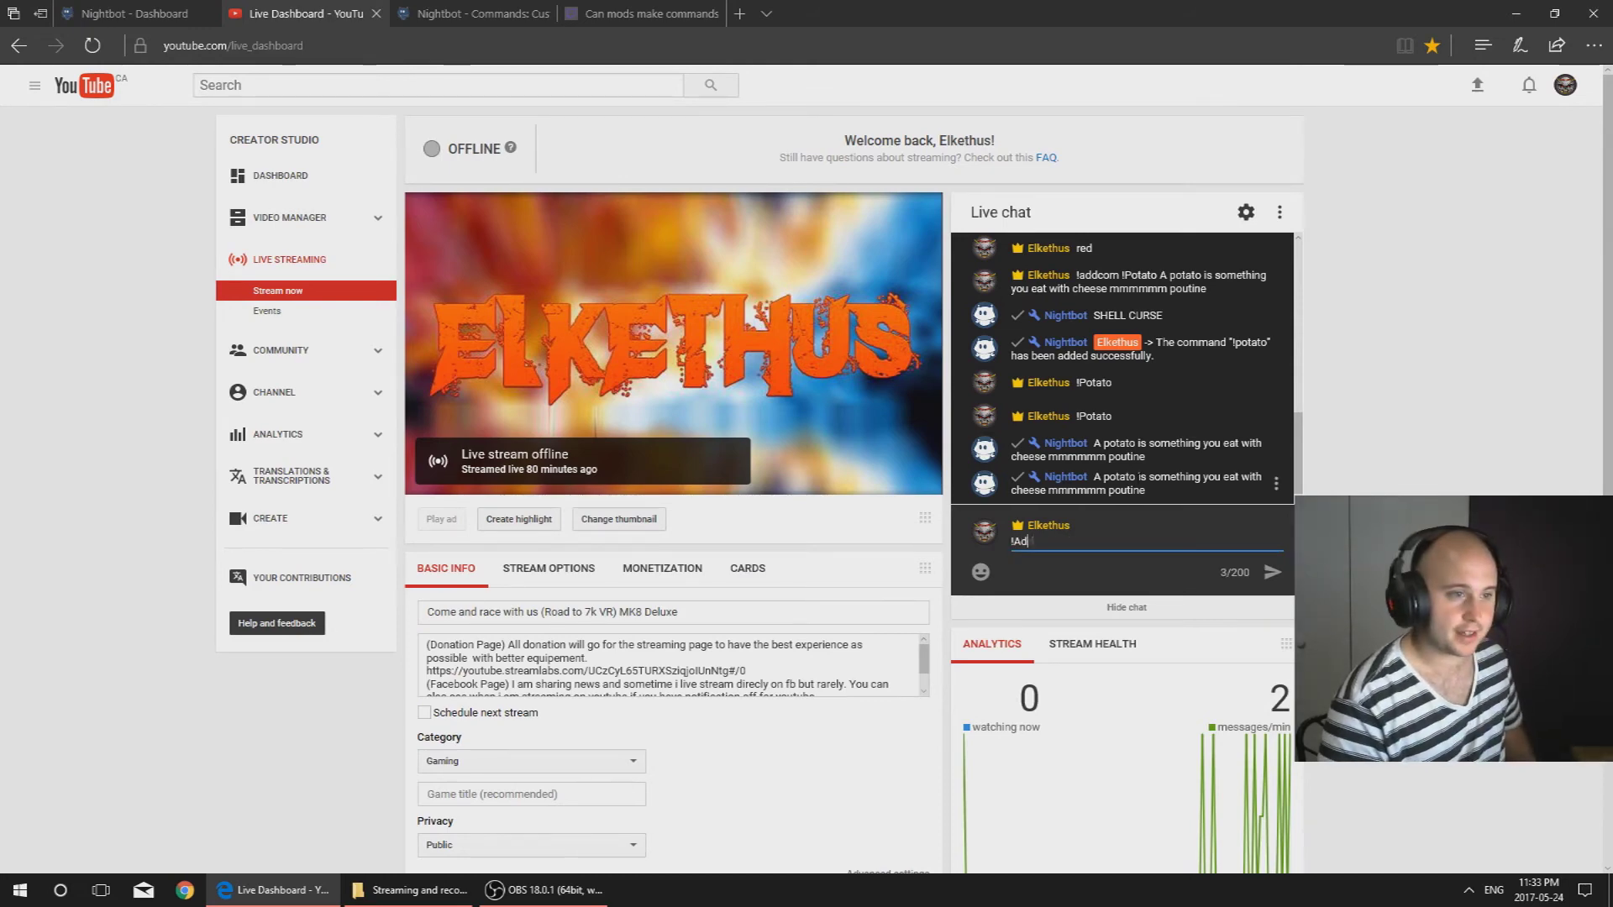
{"action": "type", "text": "d co"}
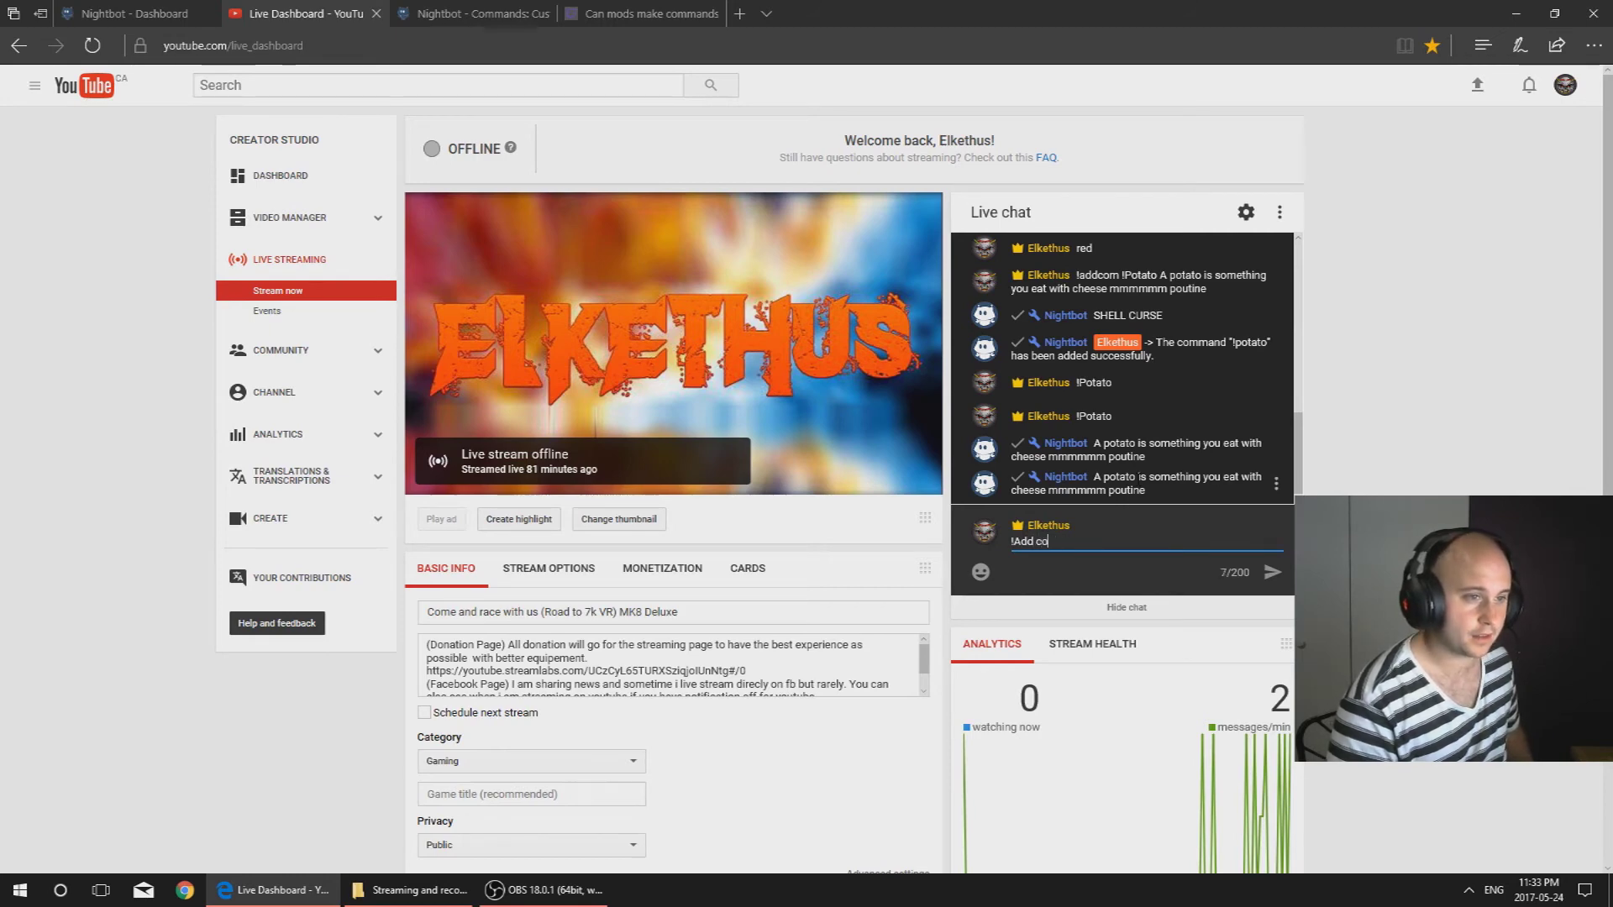
{"action": "type", "text": "mcom"}
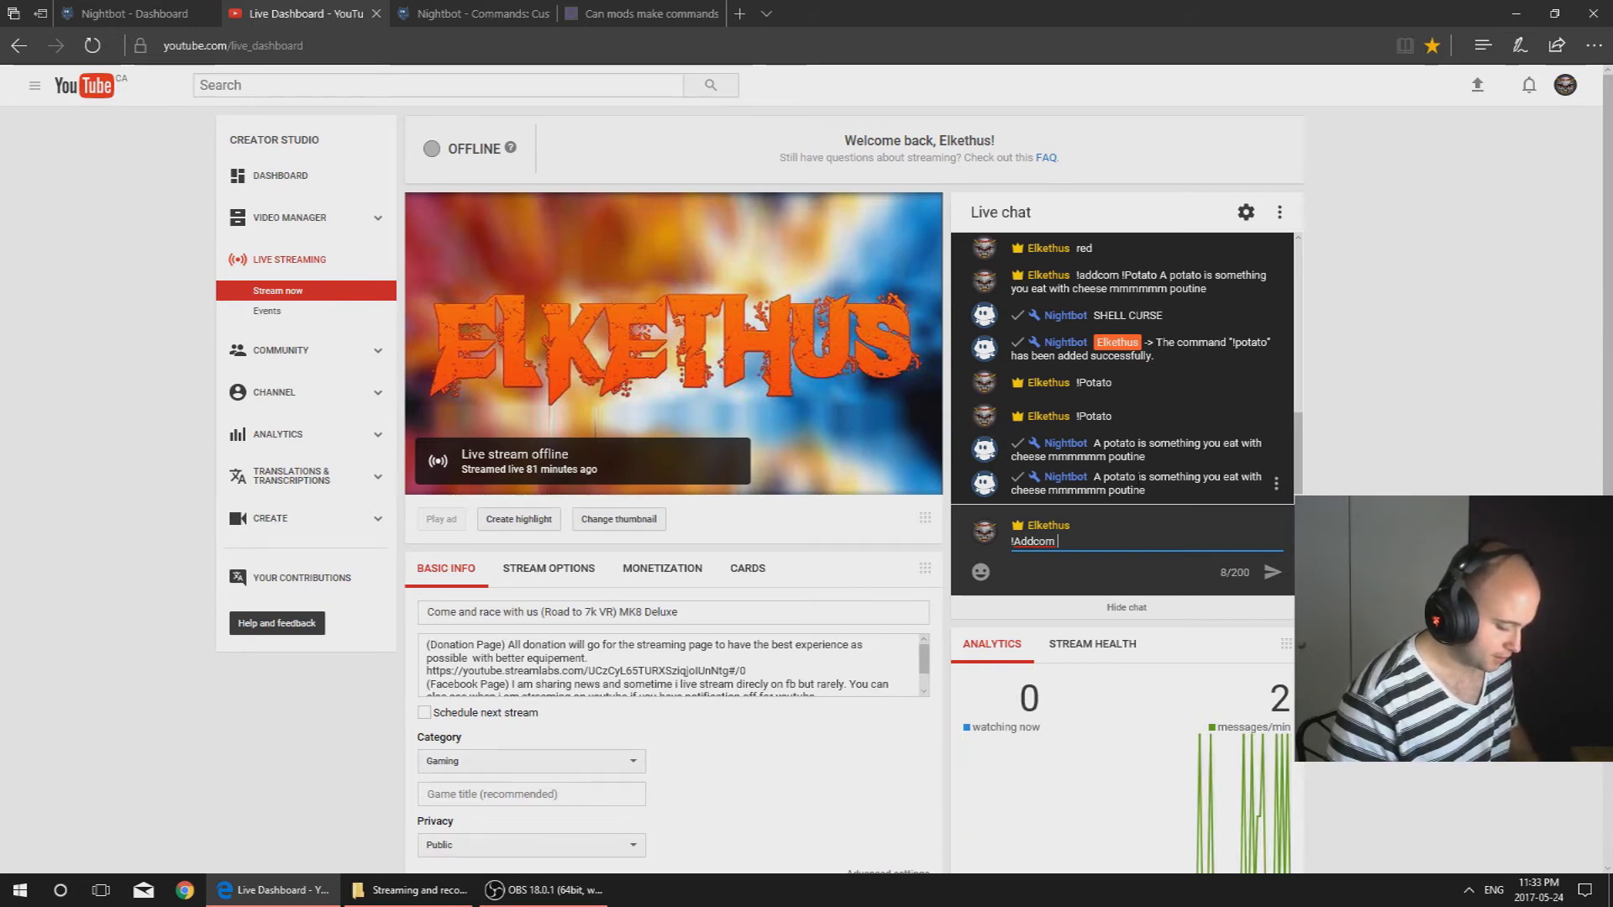
{"action": "type", "text": "PROUT"}
{"action": "key", "text": "Return"}
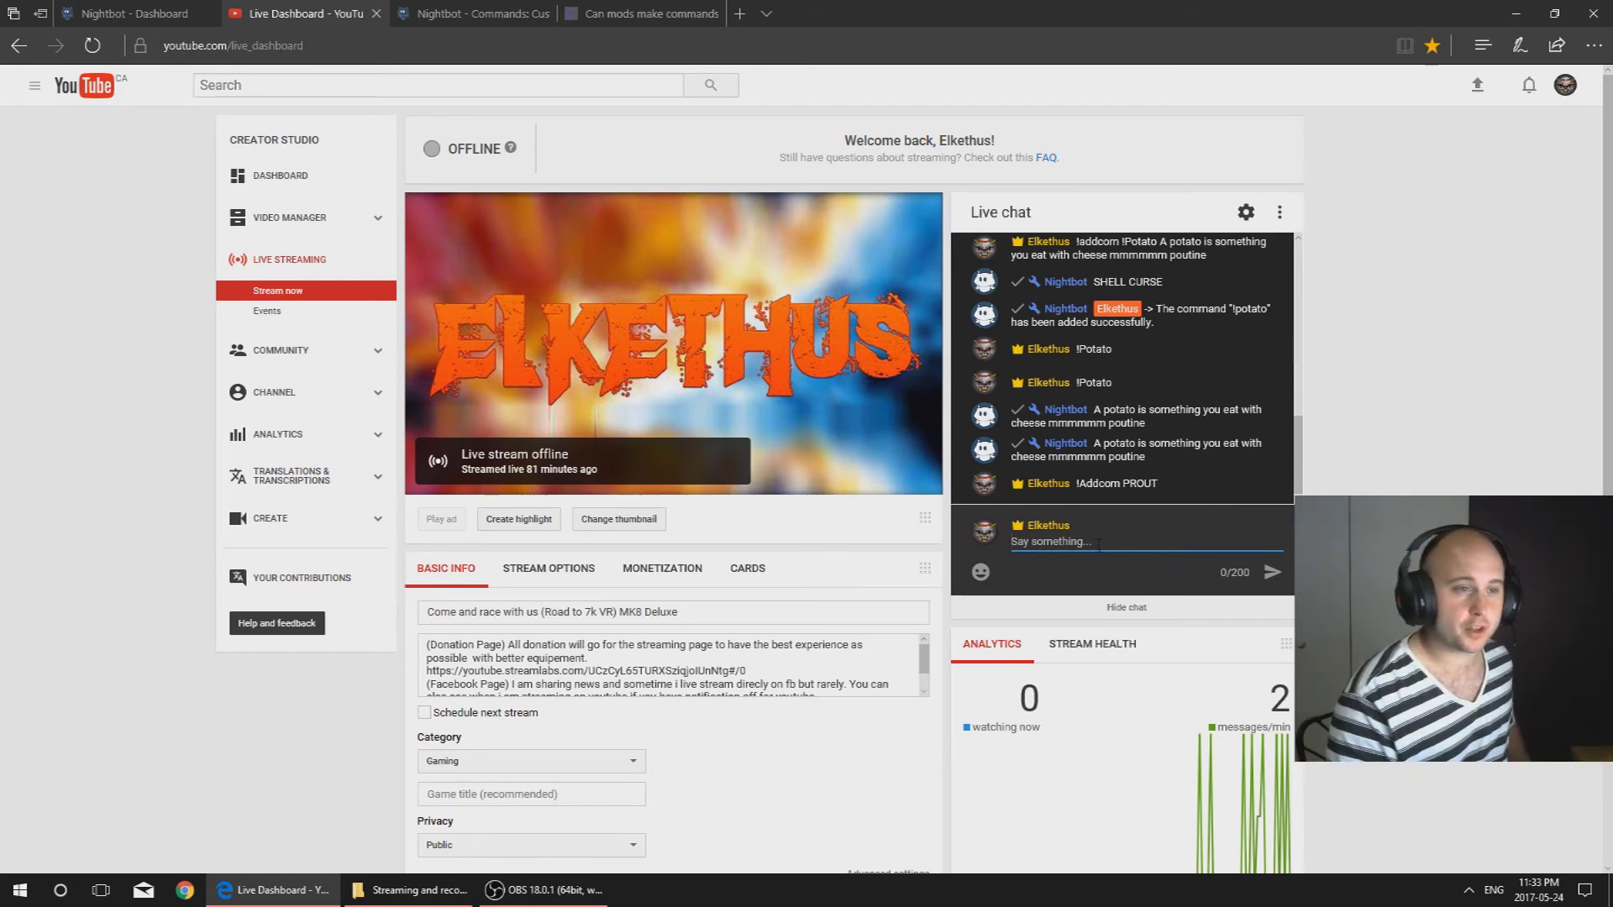
{"action": "type", "text": "!"}
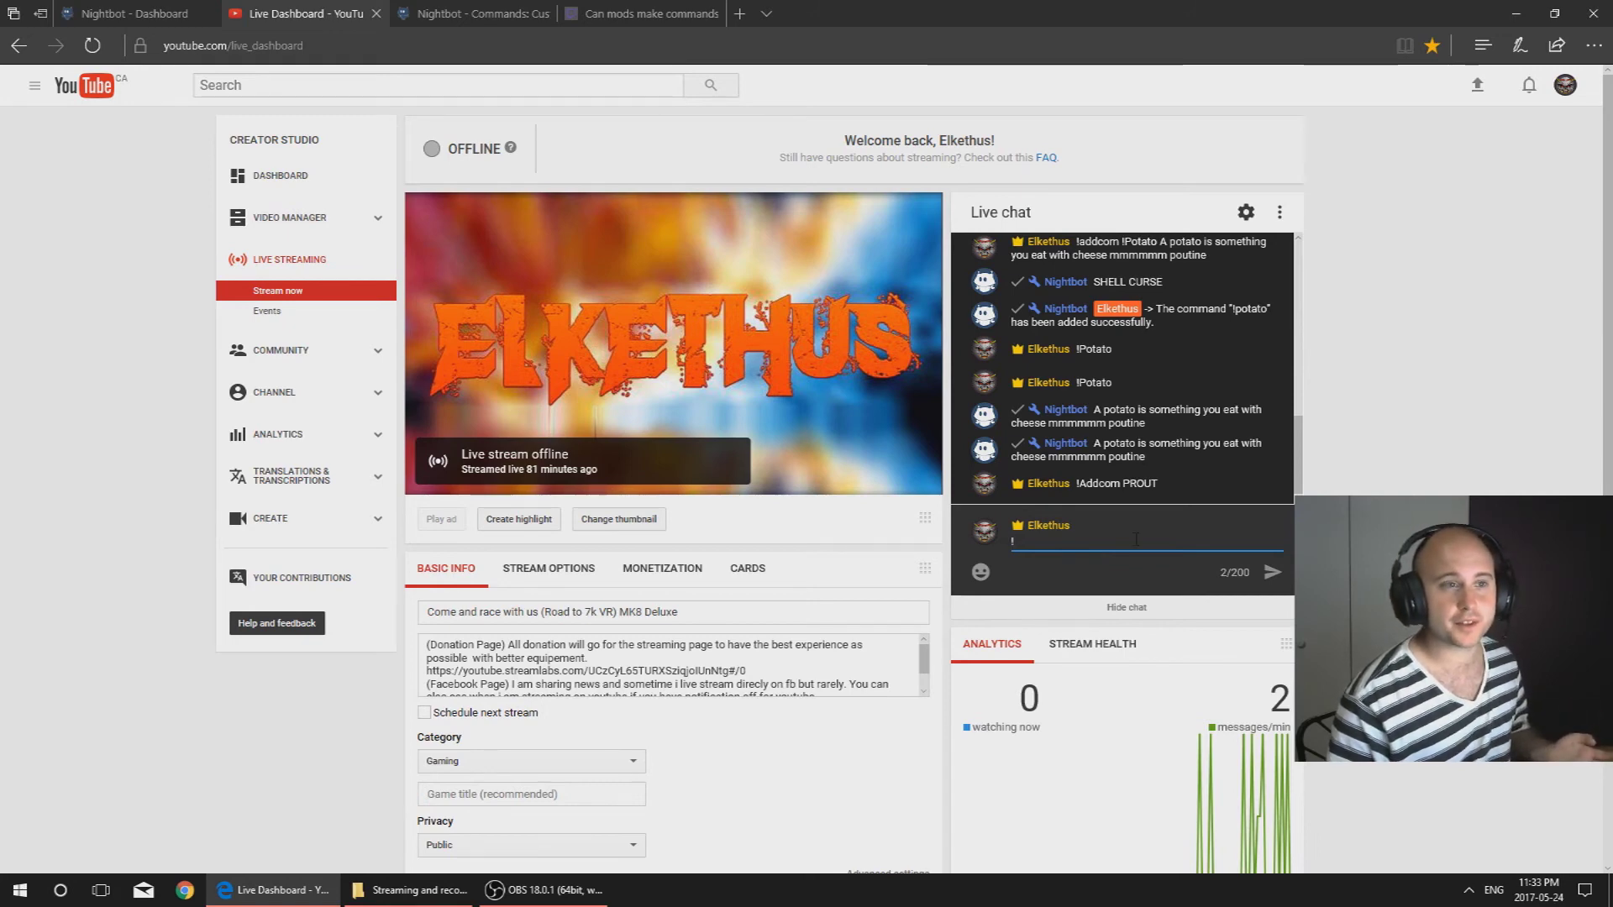
Step: Type a stray 'K' in the chat box, then delete it to clear the message
{"action": "type", "text": "KO"}
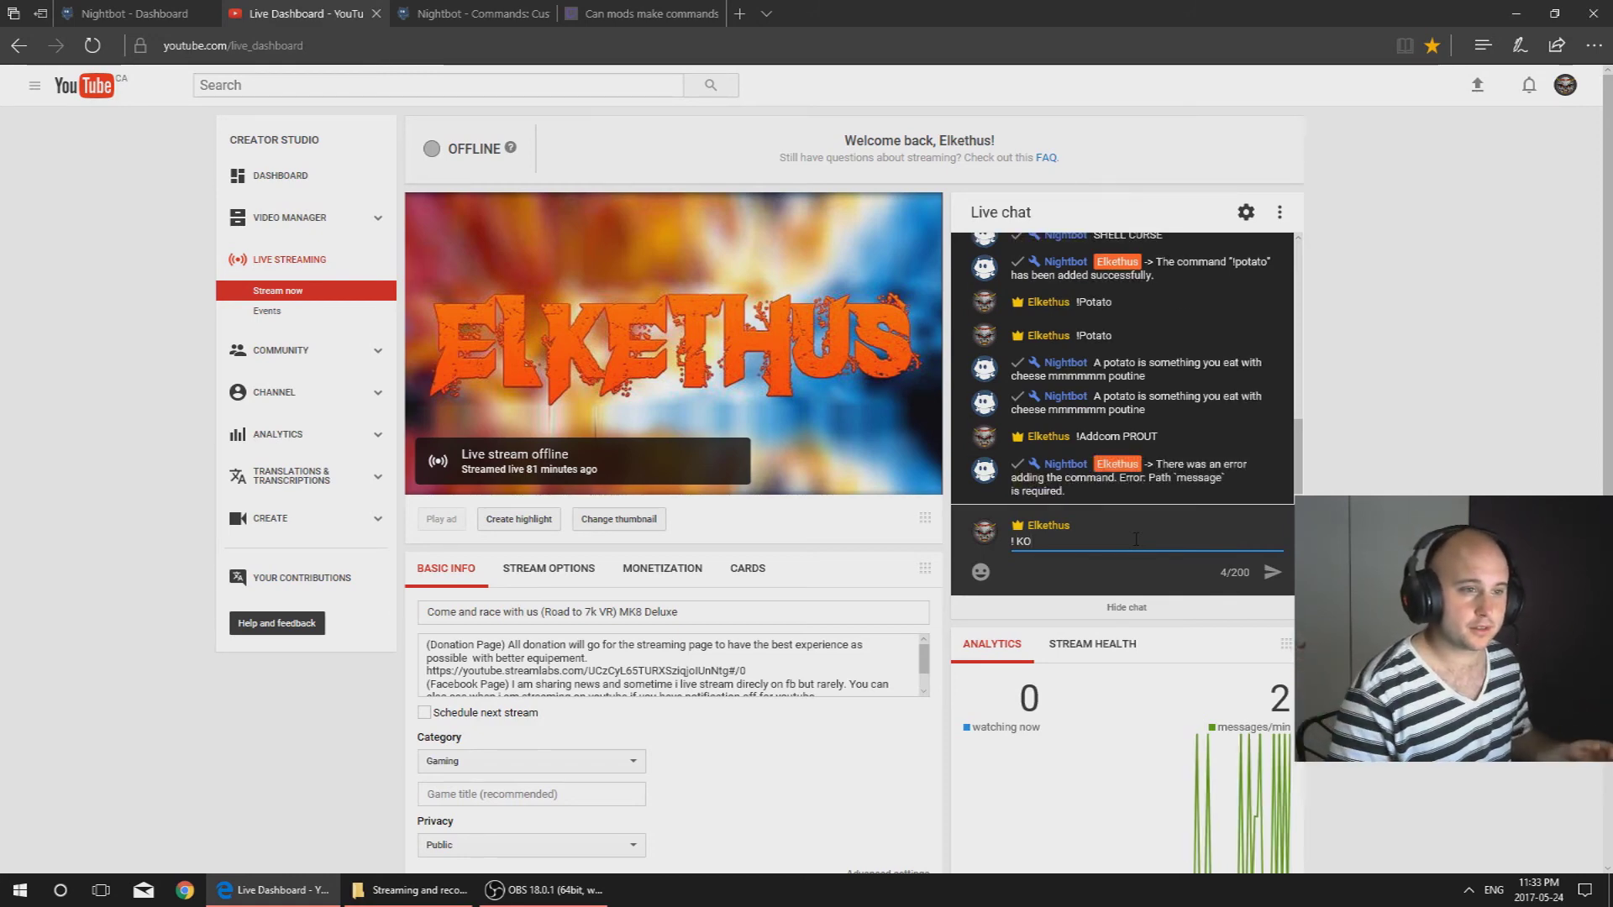
{"action": "key", "text": "BackSpace"}
{"action": "key", "text": "BackSpace"}
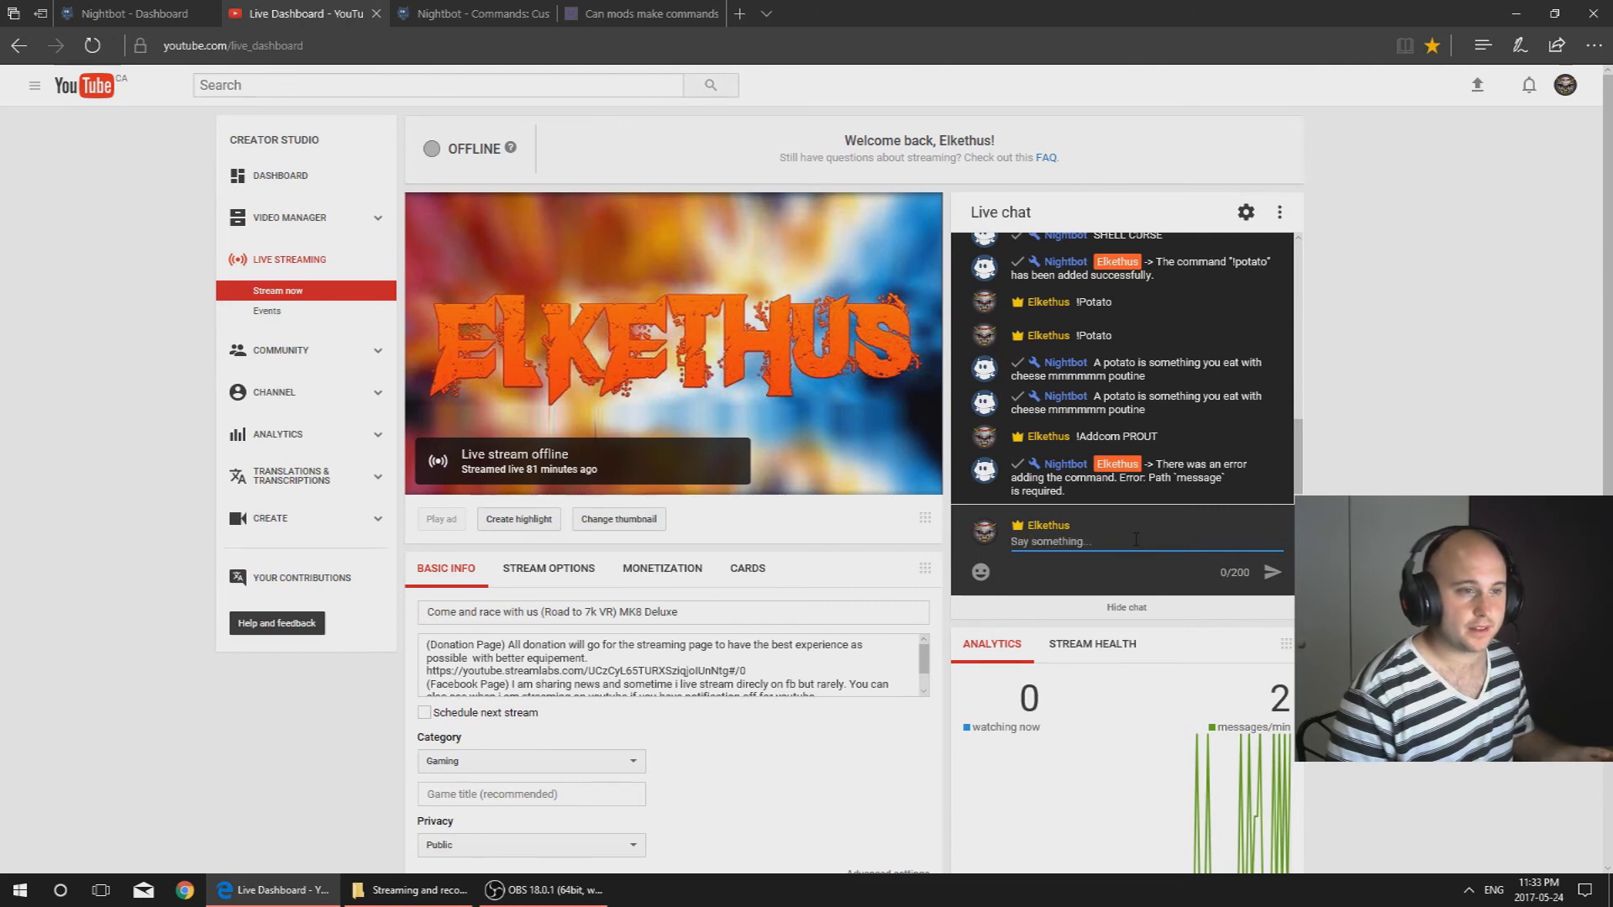